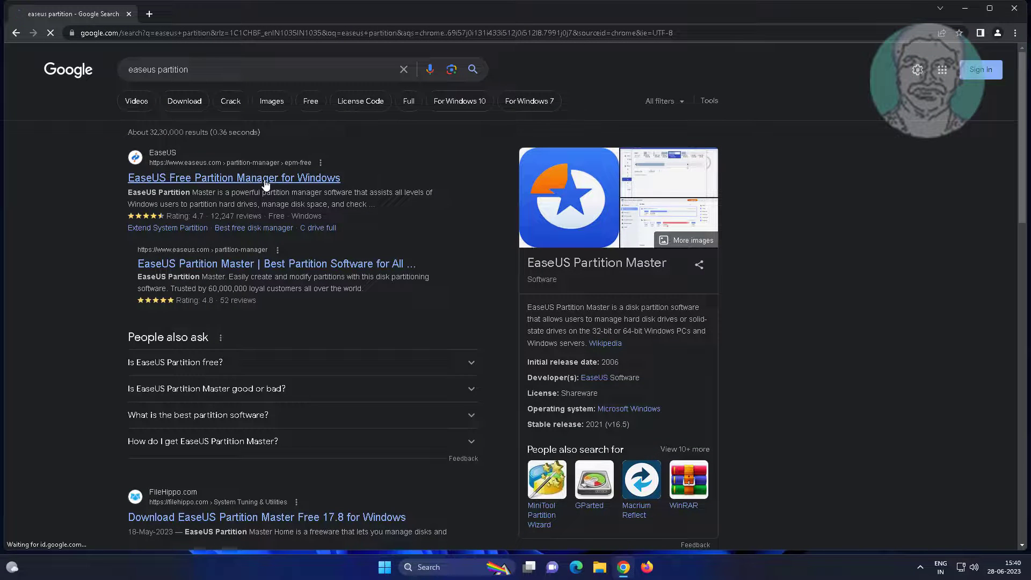
# Step: Open the EaseUS Free Partition Manager for Windows search result and reload its page
pyautogui.click(265, 182)
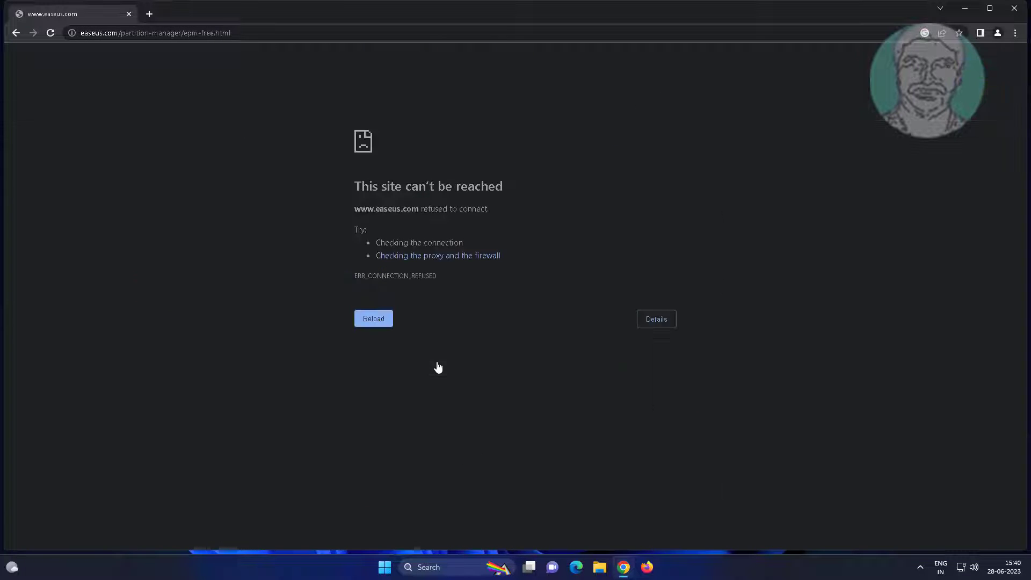
pyautogui.click(371, 324)
pyautogui.click(373, 322)
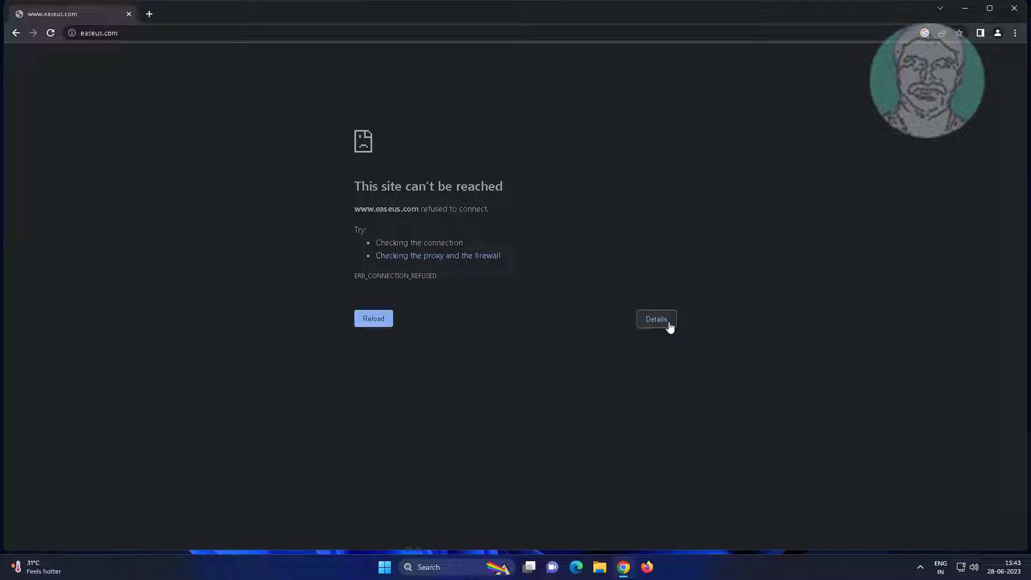
# Step: Show the connection error's details, highlight the advice about deselecting the LAN proxy server, and minimize the browser
pyautogui.click(668, 323)
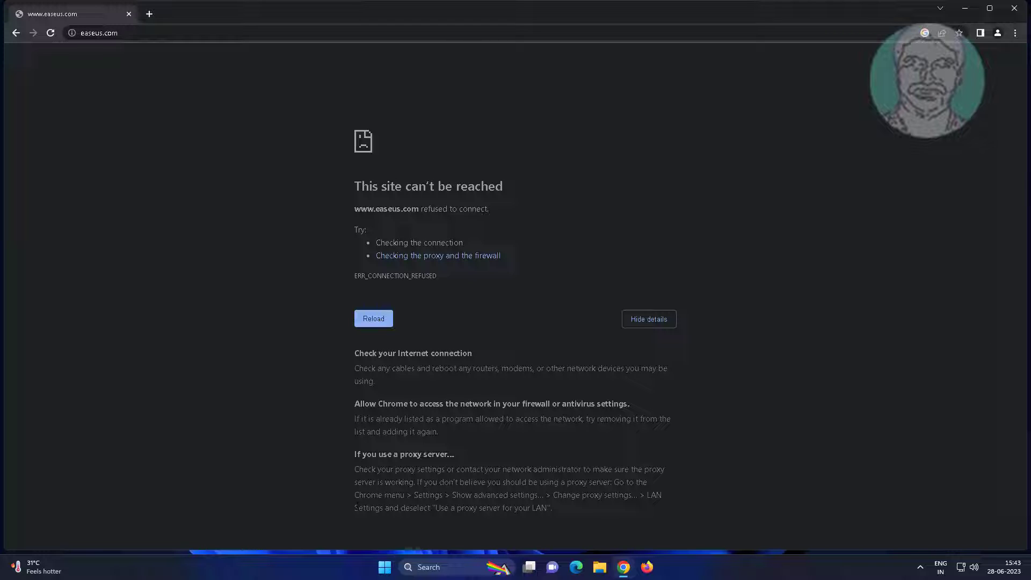
pyautogui.moveTo(355, 505); pyautogui.dragTo(557, 511)
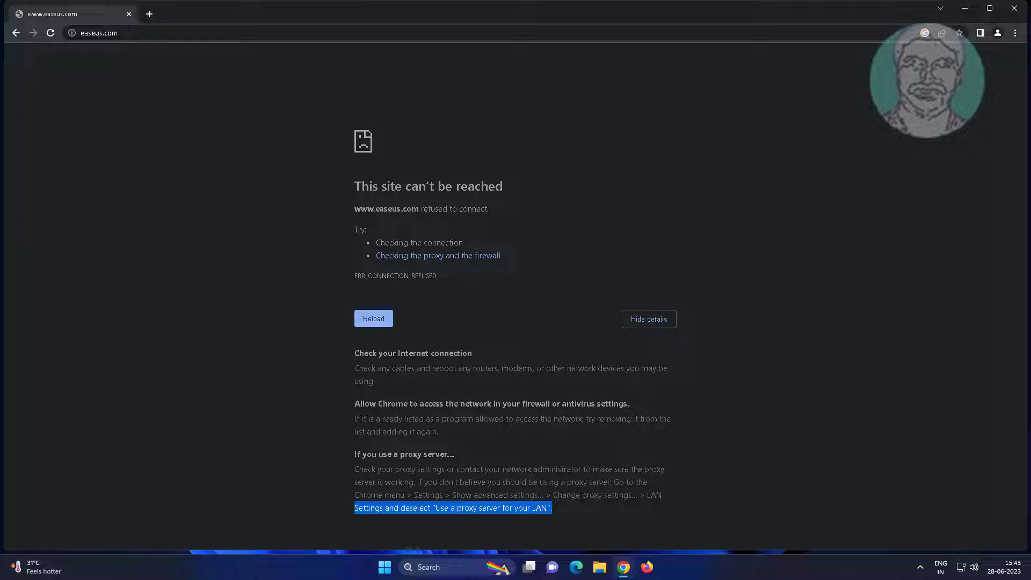
pyautogui.click(582, 498)
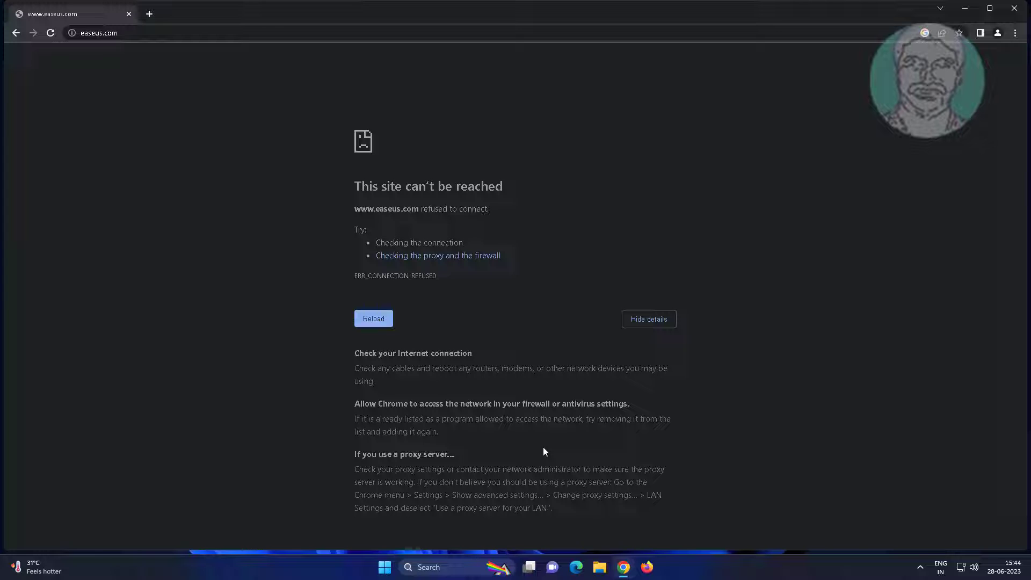
pyautogui.click(968, 9)
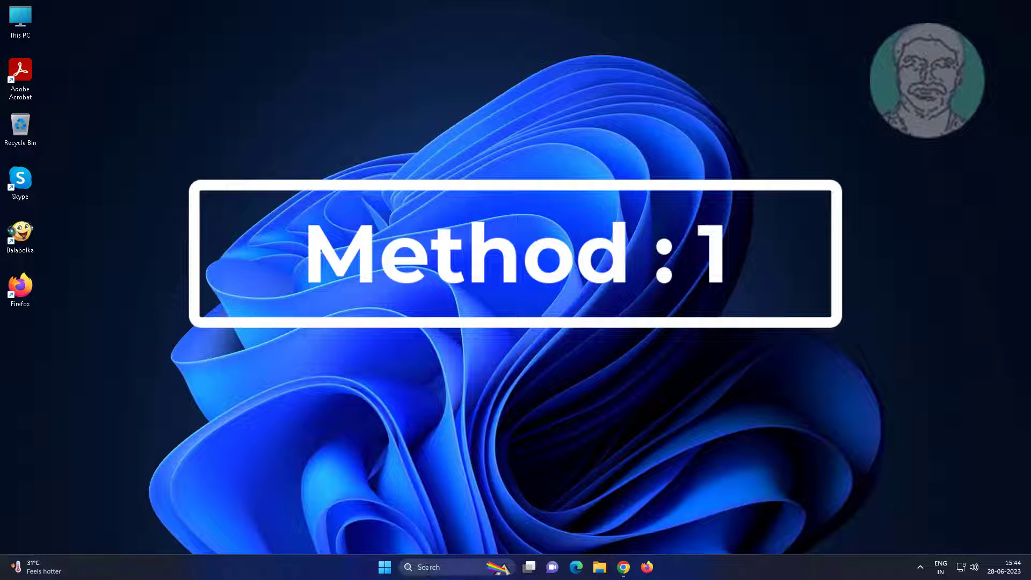
# Step: Search Windows for "internet options" and open Internet Options
pyautogui.click(428, 568)
pyautogui.write('internet')
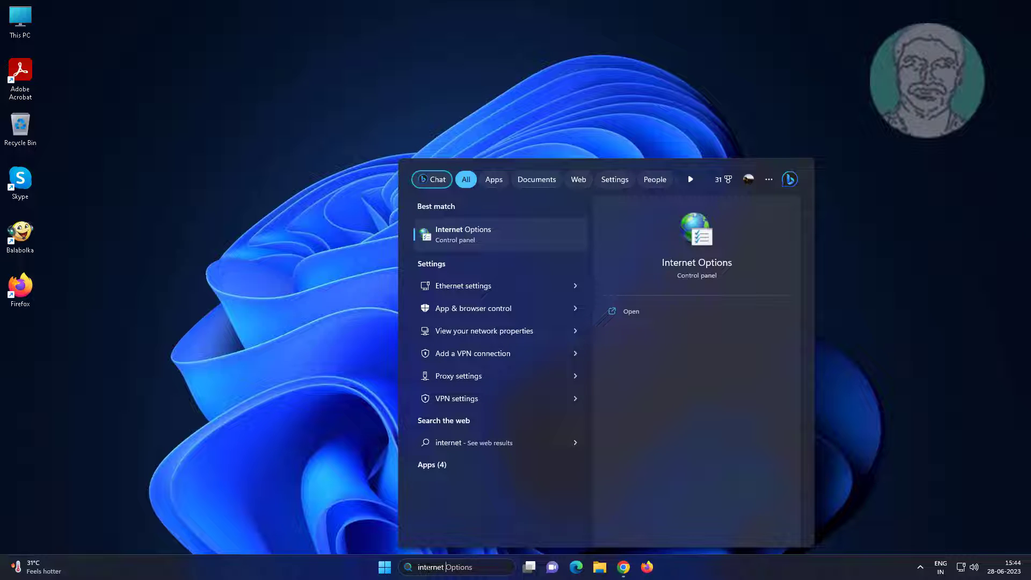
pyautogui.write(' options')
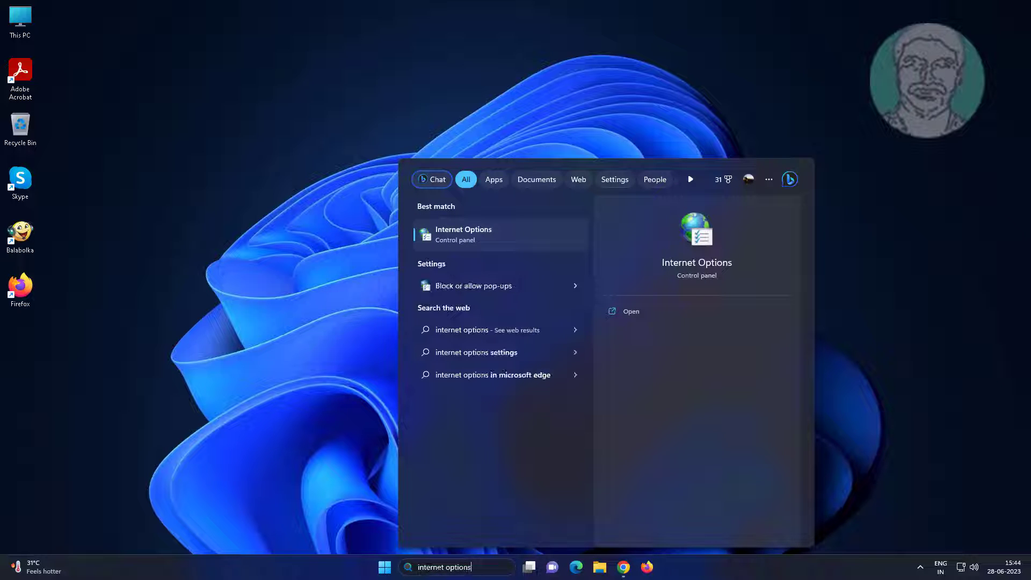
pyautogui.click(471, 245)
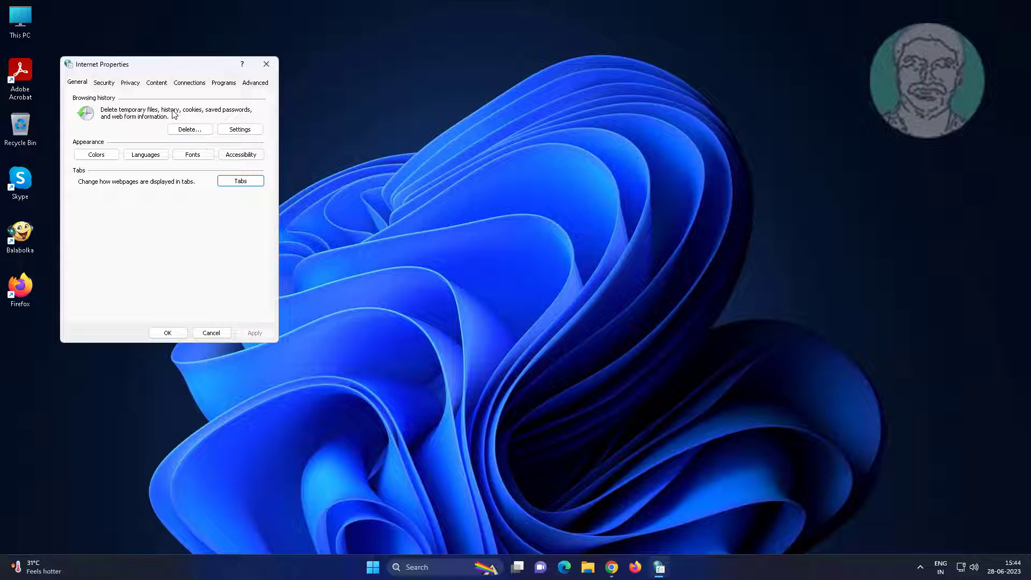
# Step: Enable "Automatically detect settings" in the LAN settings, keep the proxy server off, and confirm Internet Properties
pyautogui.click(186, 86)
pyautogui.click(237, 274)
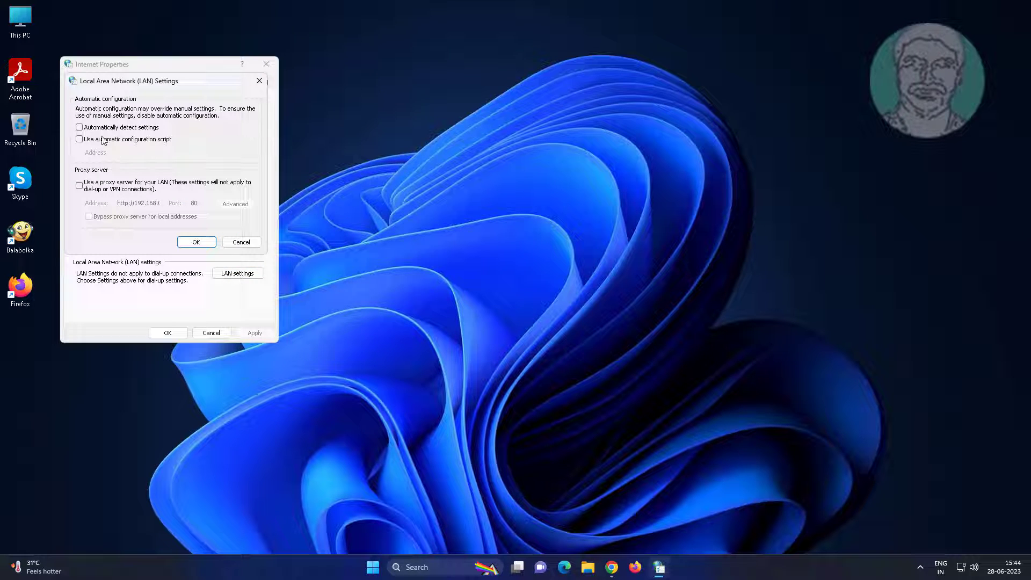
pyautogui.click(80, 128)
pyautogui.click(202, 244)
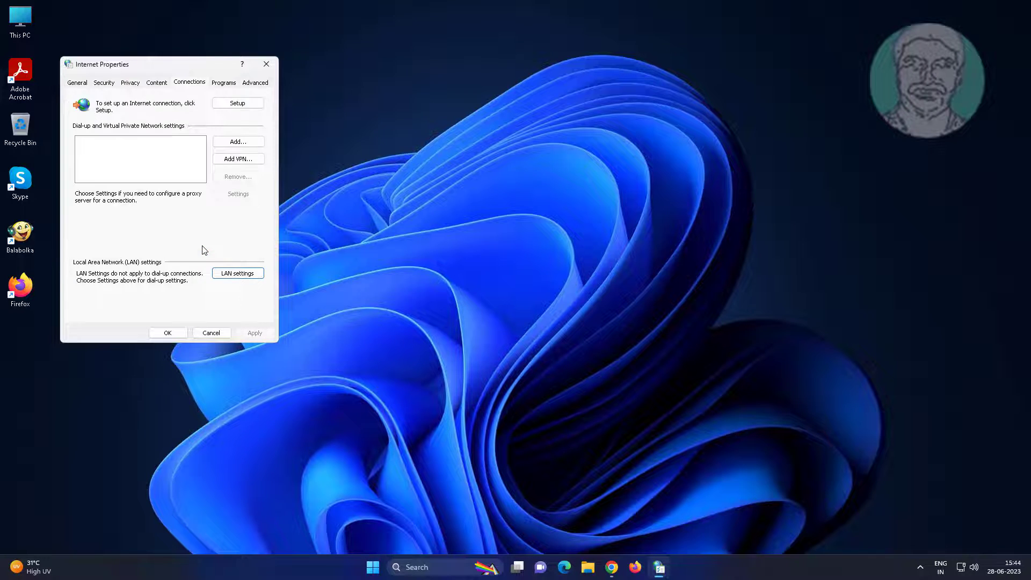
pyautogui.click(179, 333)
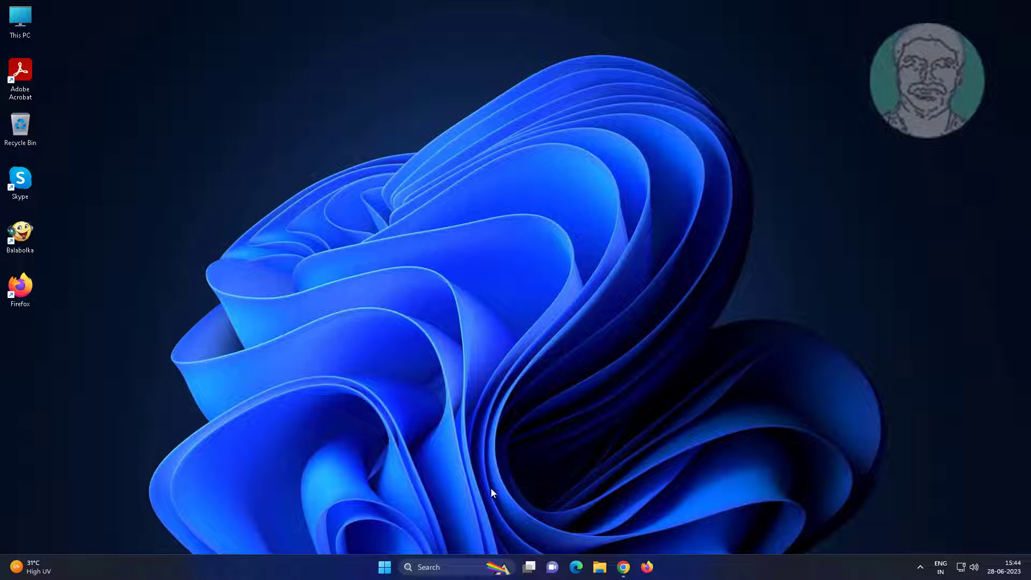
# Step: Open Network Connections through ncpa.cpl and bring up the Ethernet0 adapter's properties
pyautogui.click(436, 567)
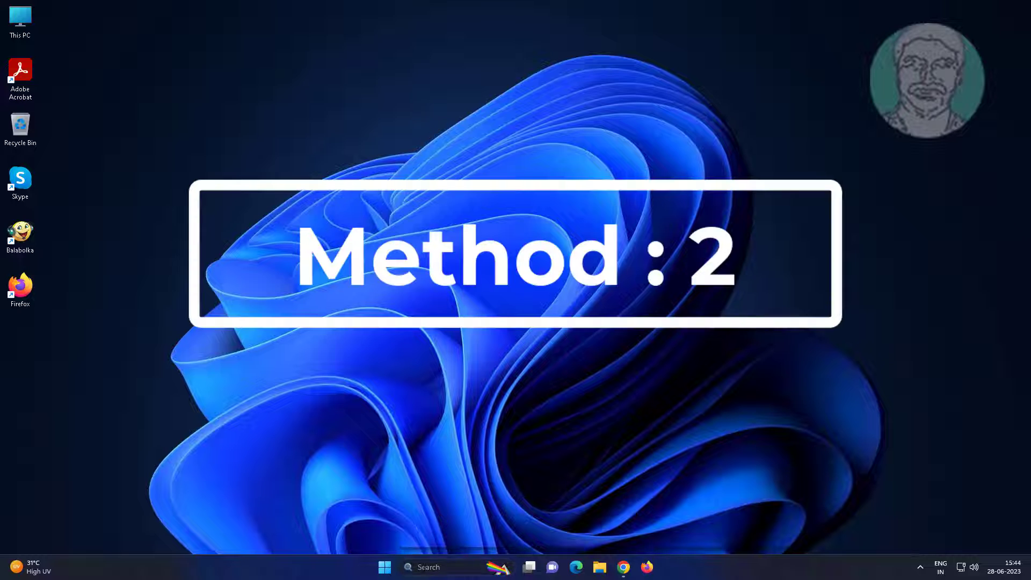
pyautogui.write('ncpa.cpl')
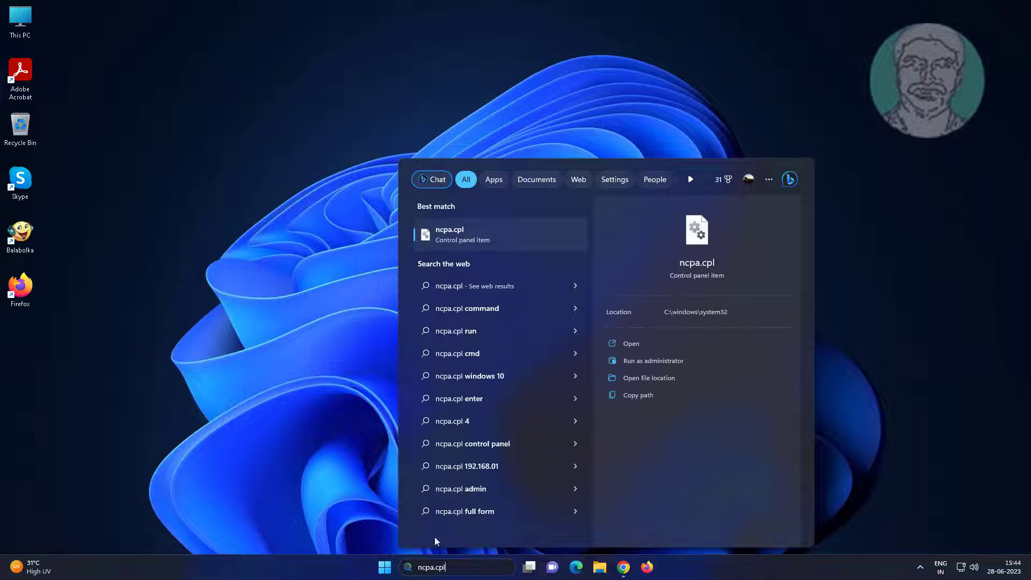
pyautogui.click(450, 233)
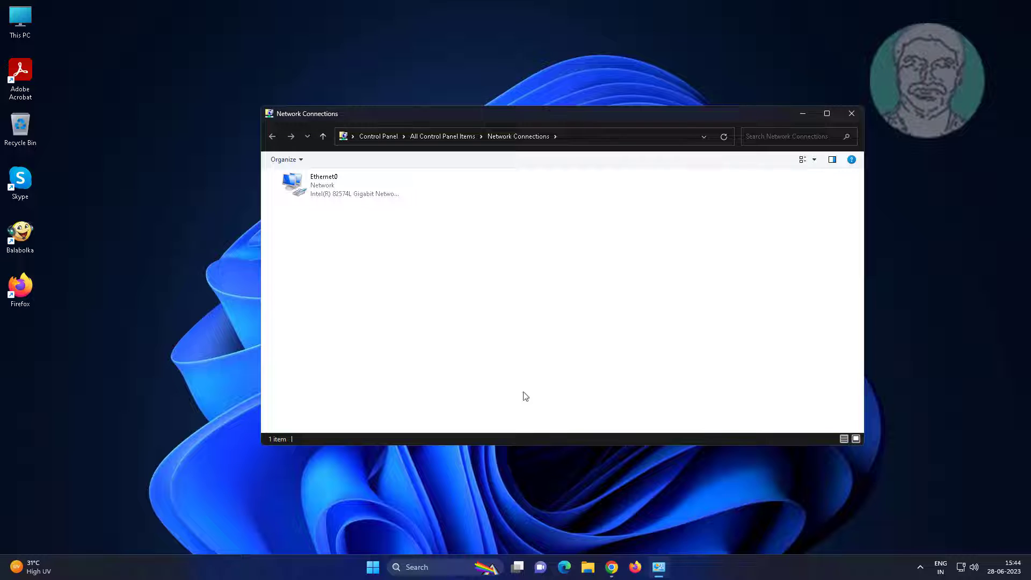
pyautogui.rightClick(340, 178)
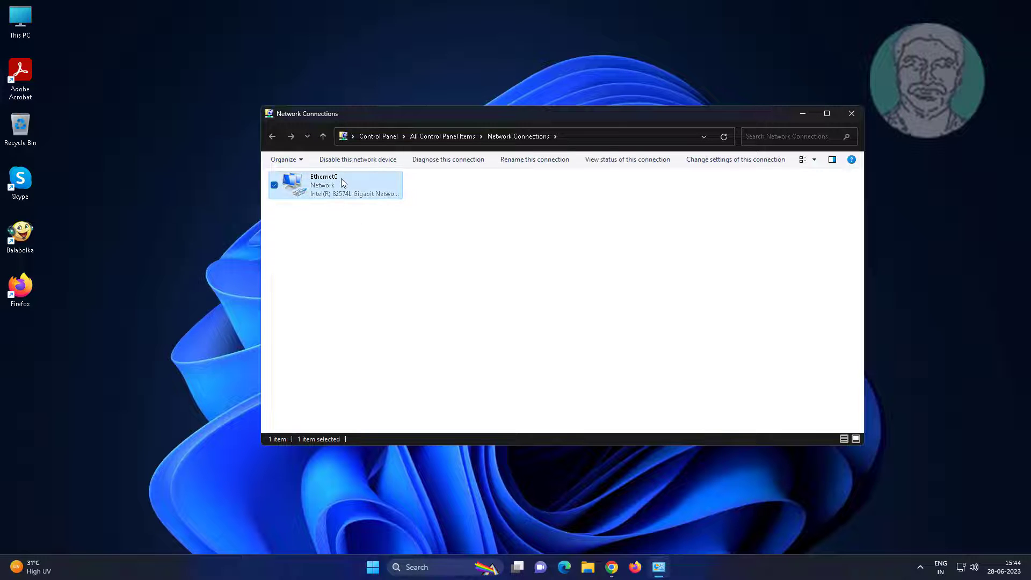
pyautogui.click(376, 284)
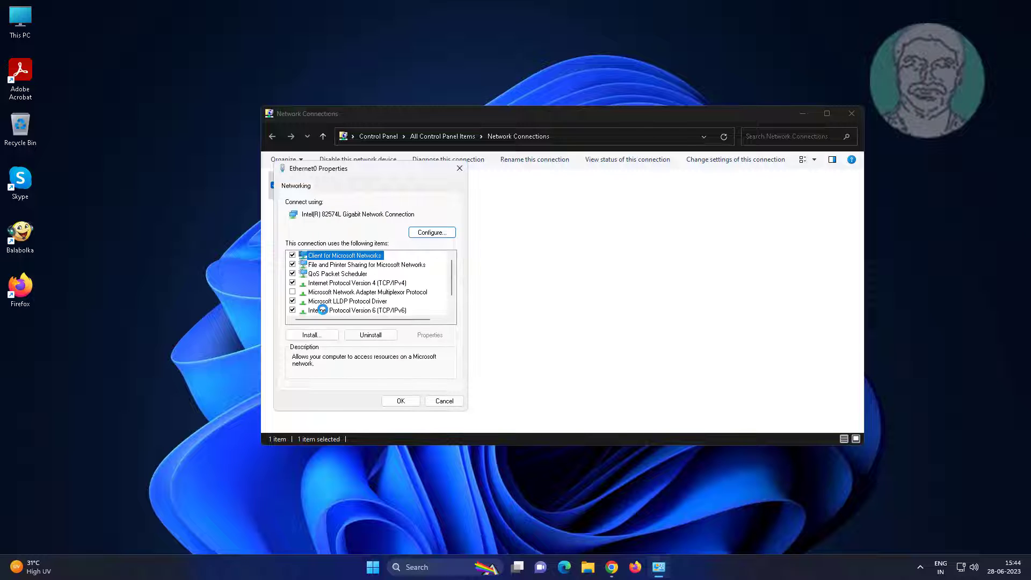
# Step: Accept automatic IP and DNS server addressing in Ethernet0's Internet Protocol Version 4 properties and close Network Connections
pyautogui.click(379, 284)
pyautogui.click(429, 335)
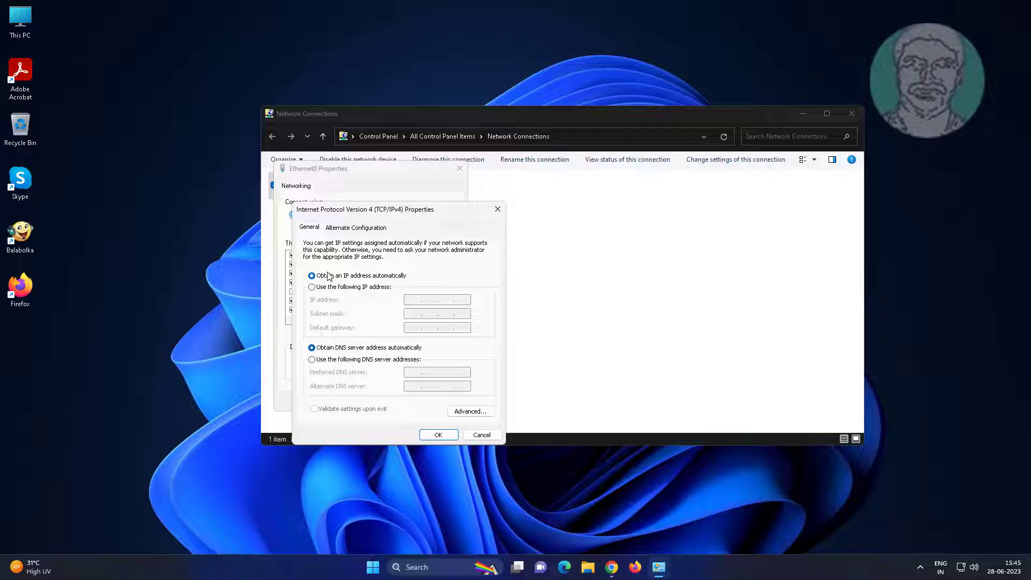
pyautogui.click(441, 436)
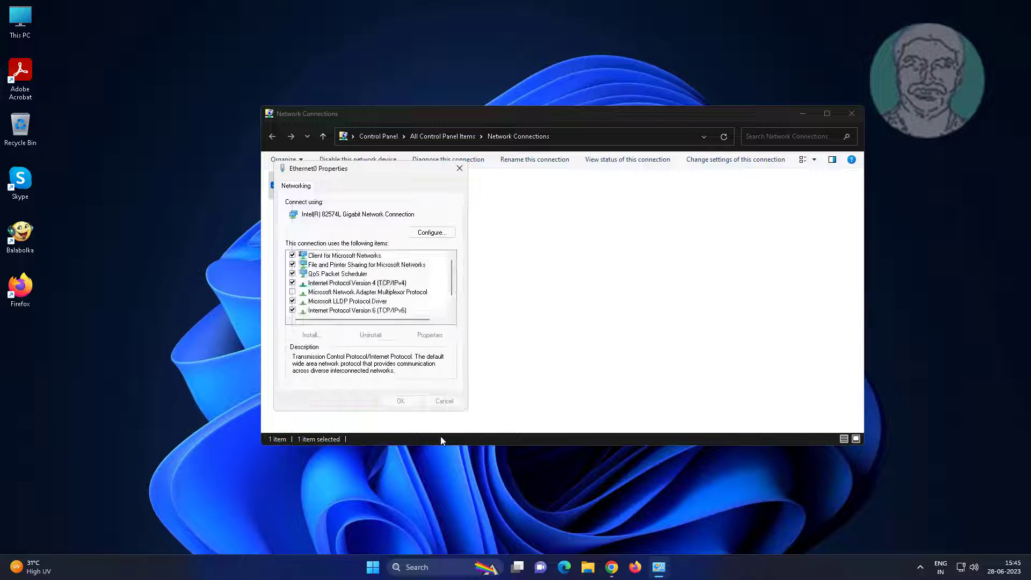
pyautogui.click(402, 401)
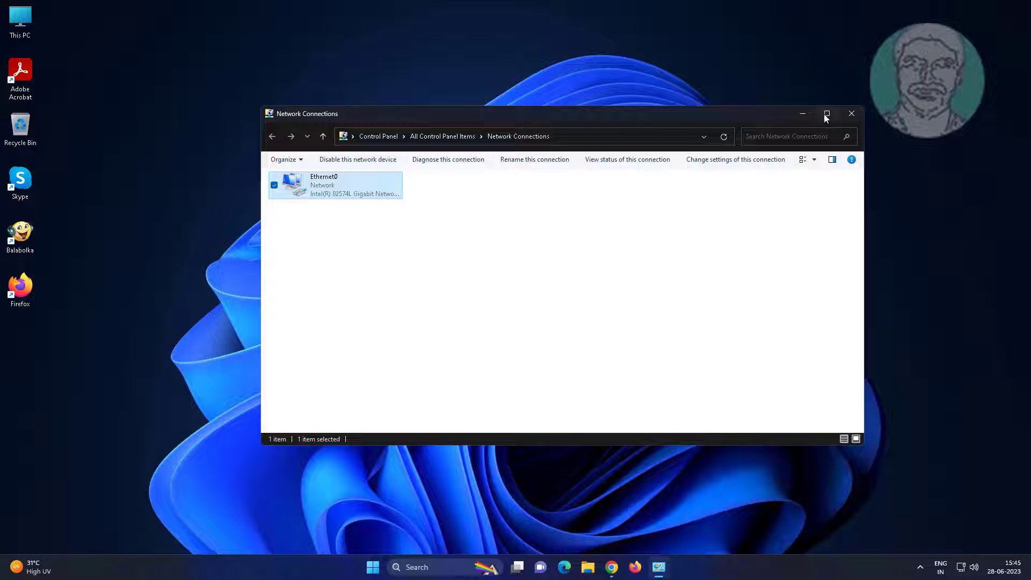
pyautogui.click(850, 116)
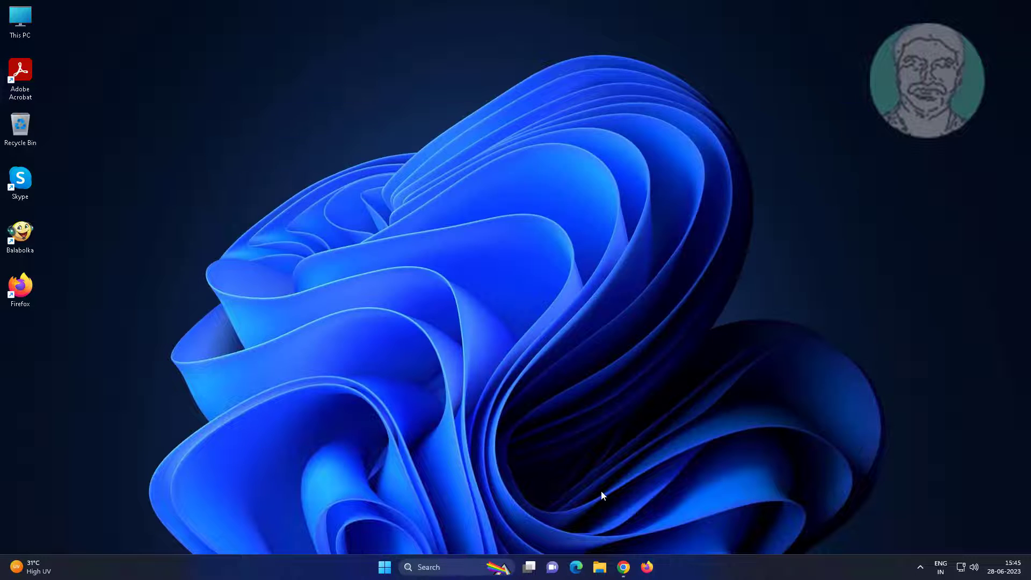
# Step: Switch to Chrome, reload easeus.com, view the error's proxy and firewall advice, and minimize the browser
pyautogui.click(623, 567)
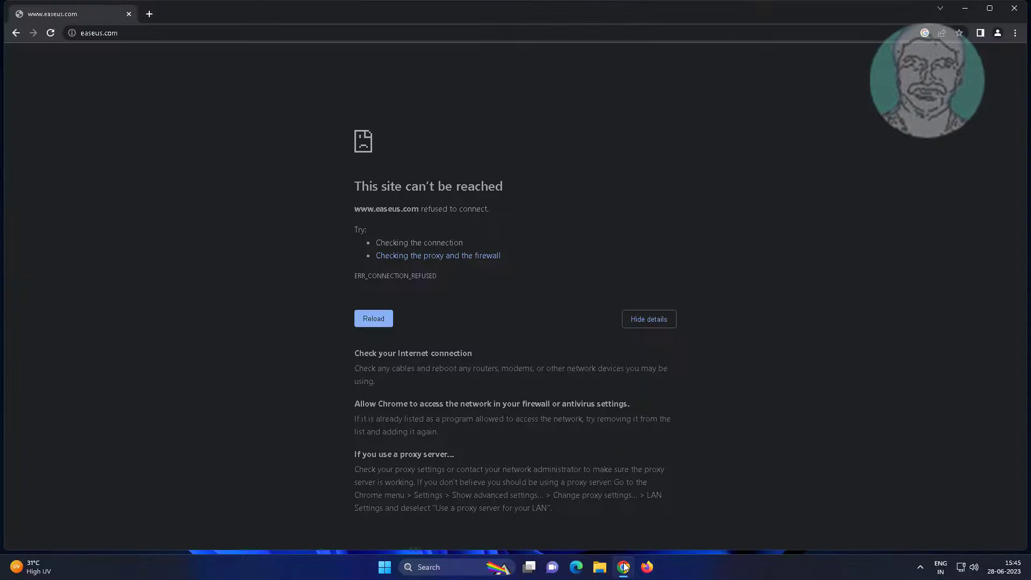
pyautogui.click(370, 321)
pyautogui.click(375, 322)
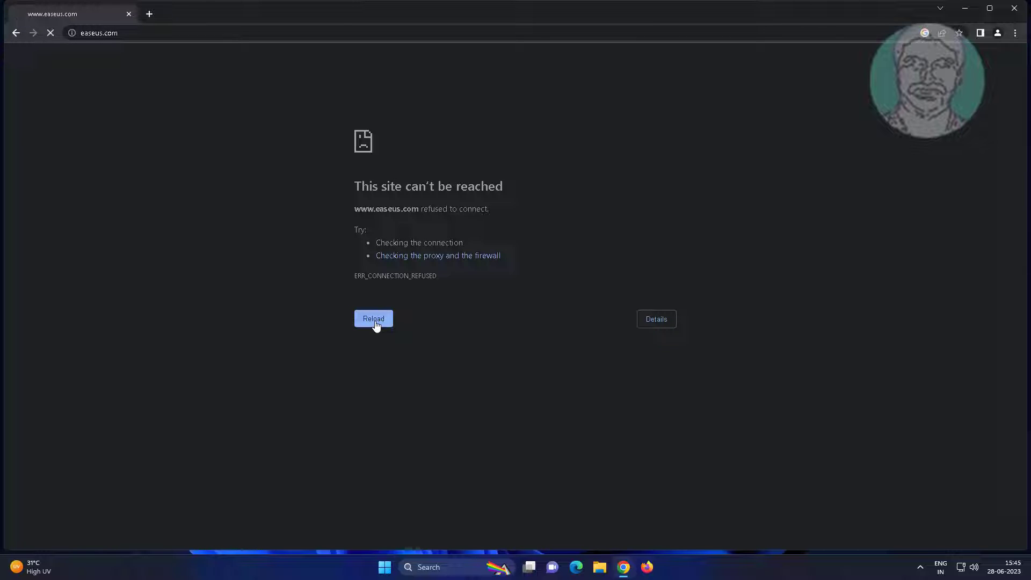
pyautogui.click(478, 257)
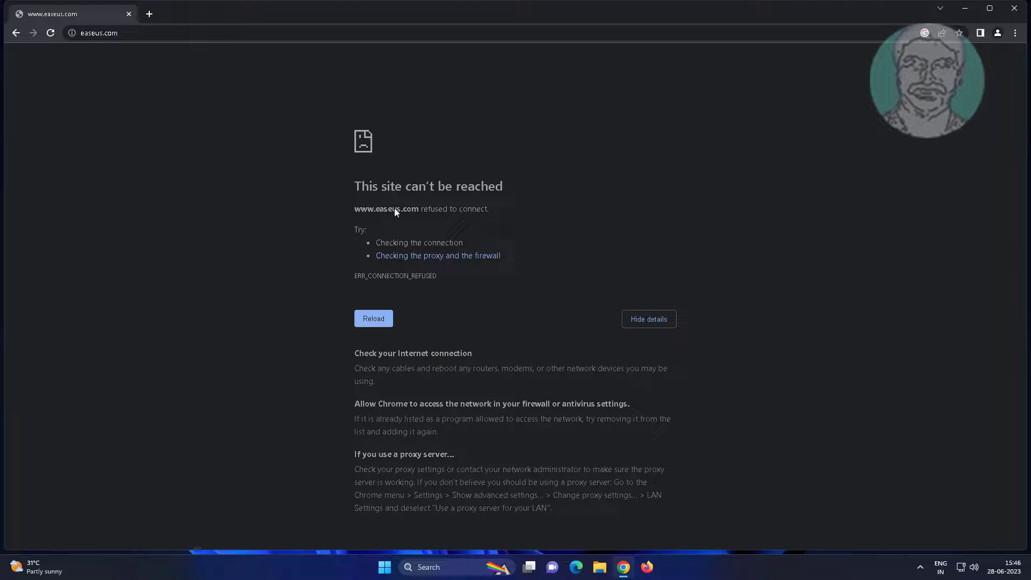
pyautogui.click(967, 9)
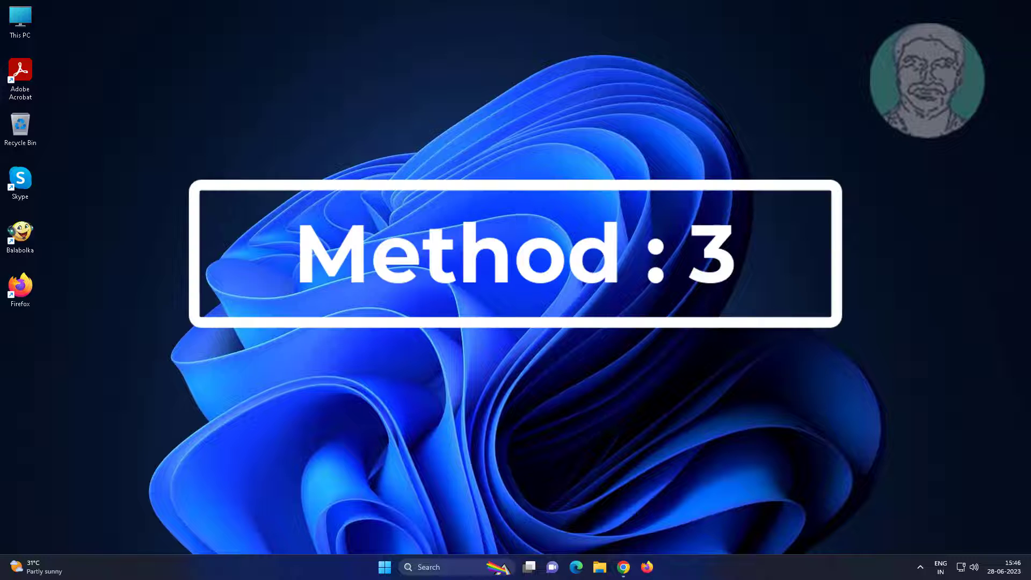
# Step: Open the Ethernet0 adapter's properties through ncpa.cpl and disable Internet Protocol Version 6 (TCP/IPv6)
pyautogui.click(436, 569)
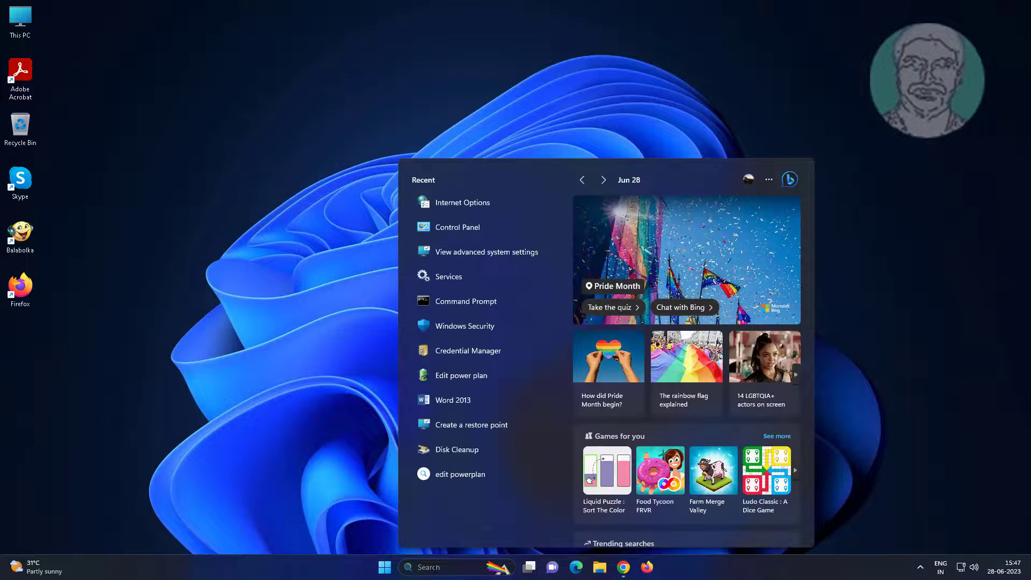
pyautogui.write('ncpa.')
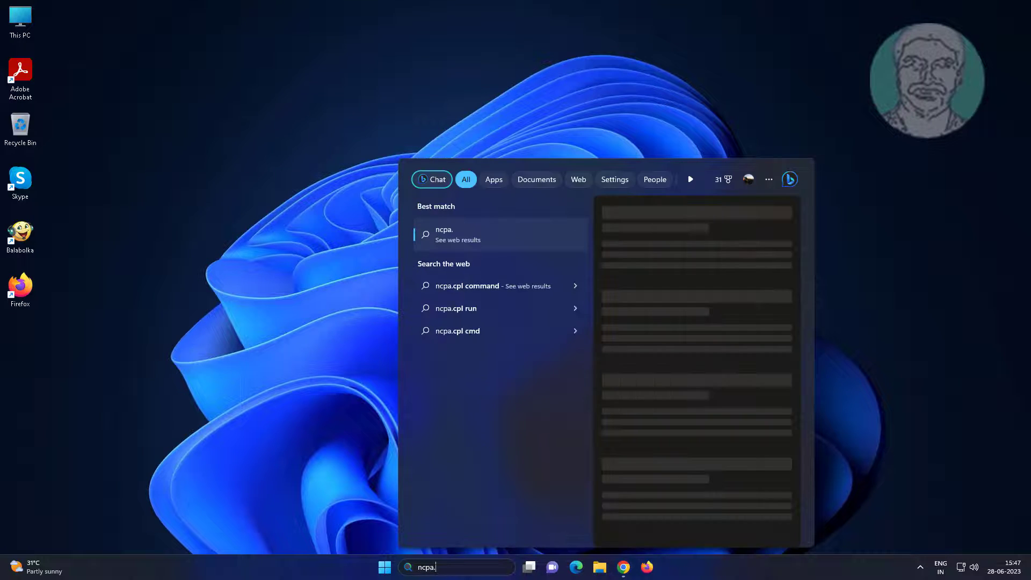
pyautogui.write('cpl')
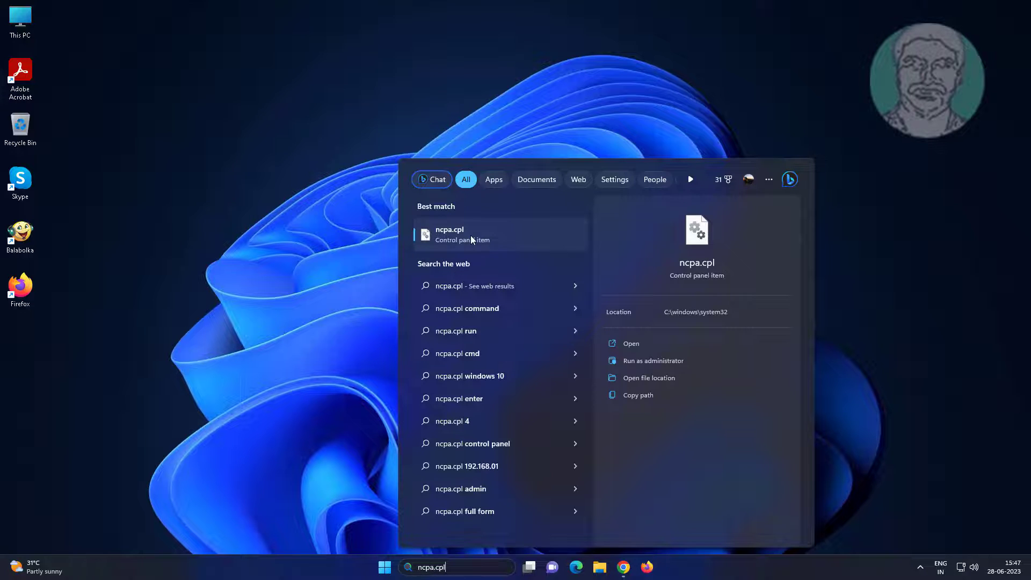
pyautogui.click(471, 235)
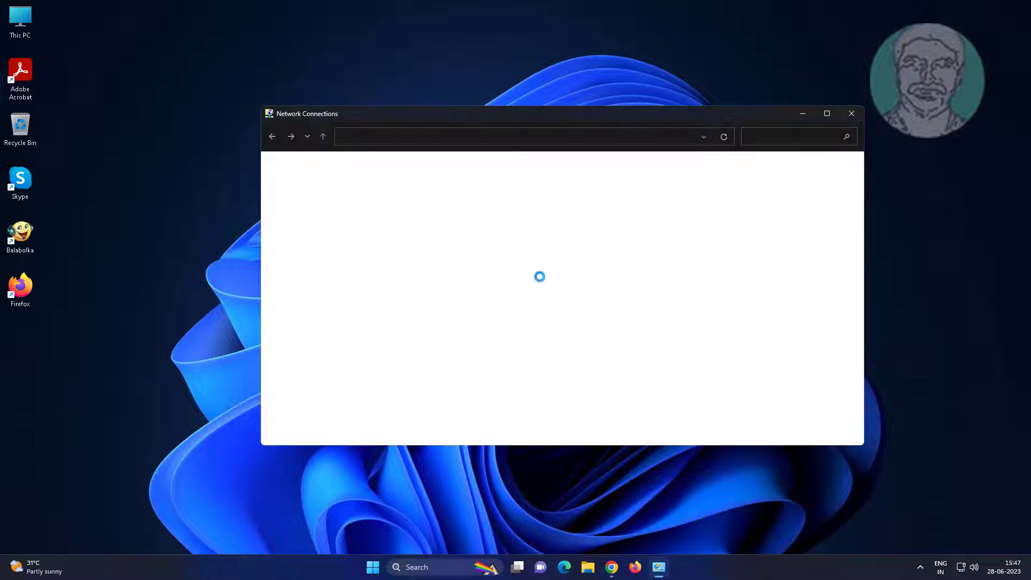
pyautogui.rightClick(362, 184)
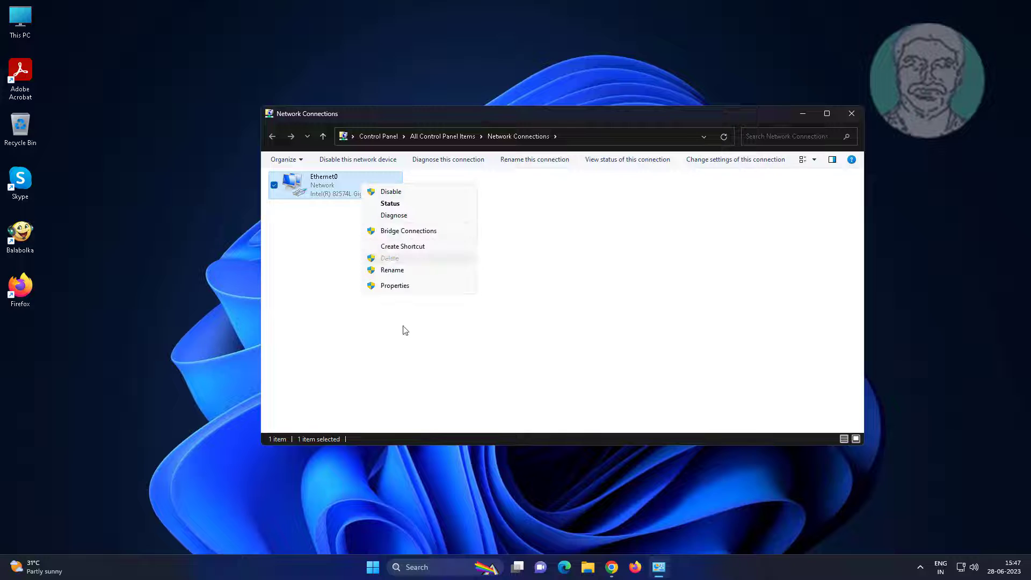
pyautogui.click(396, 286)
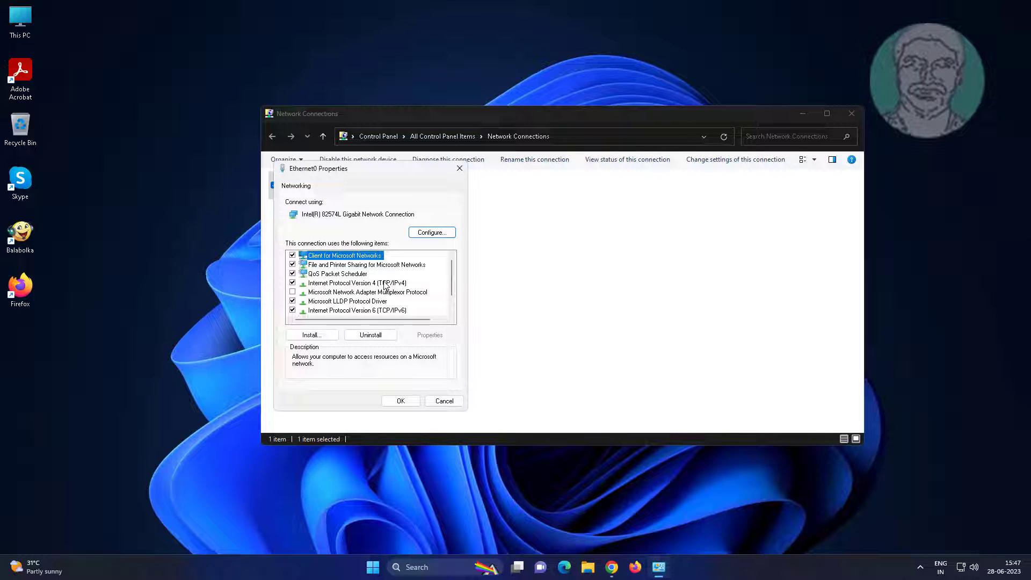
pyautogui.click(292, 310)
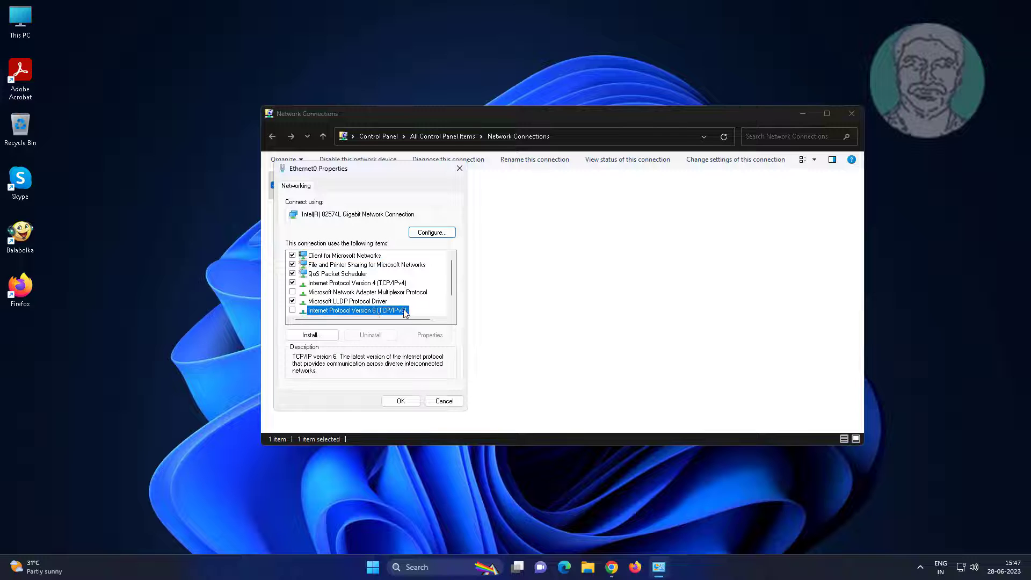
# Step: Set Ethernet0's Internet Protocol Version 4 DNS servers to 8.8.8.8 preferred and 8.8.4.4 alternate, and close Network Connections
pyautogui.click(331, 283)
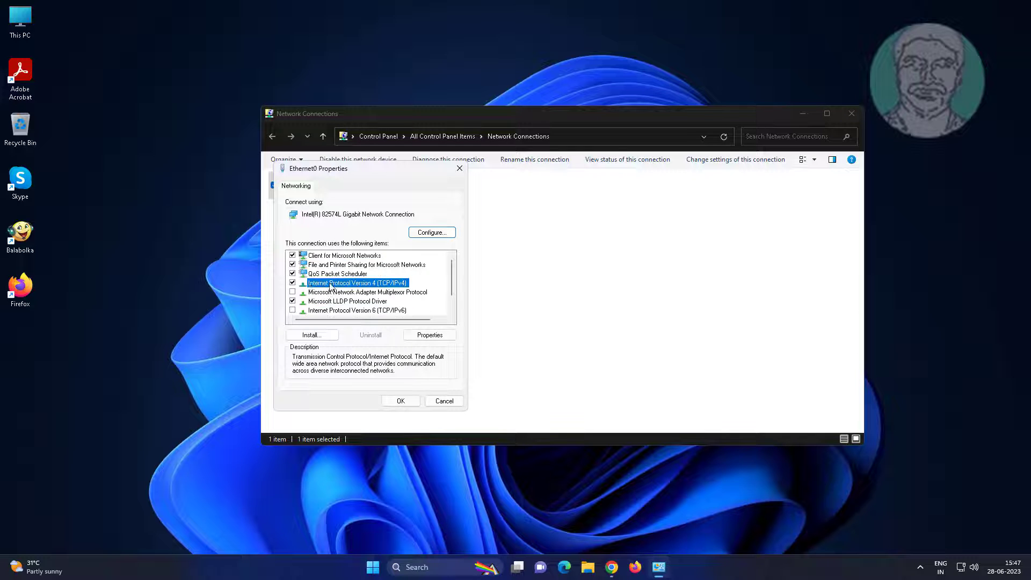
pyautogui.click(433, 337)
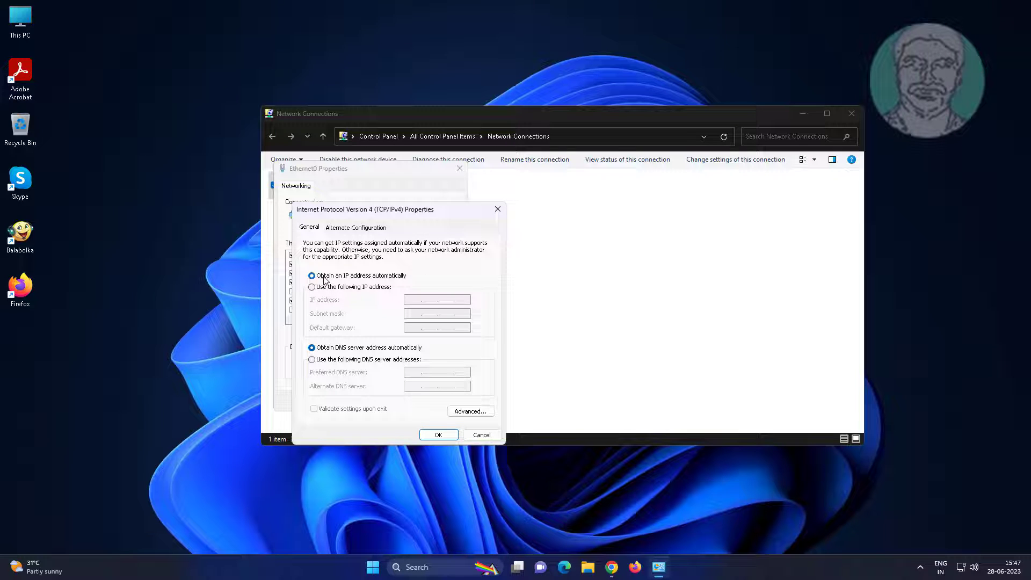
pyautogui.click(312, 359)
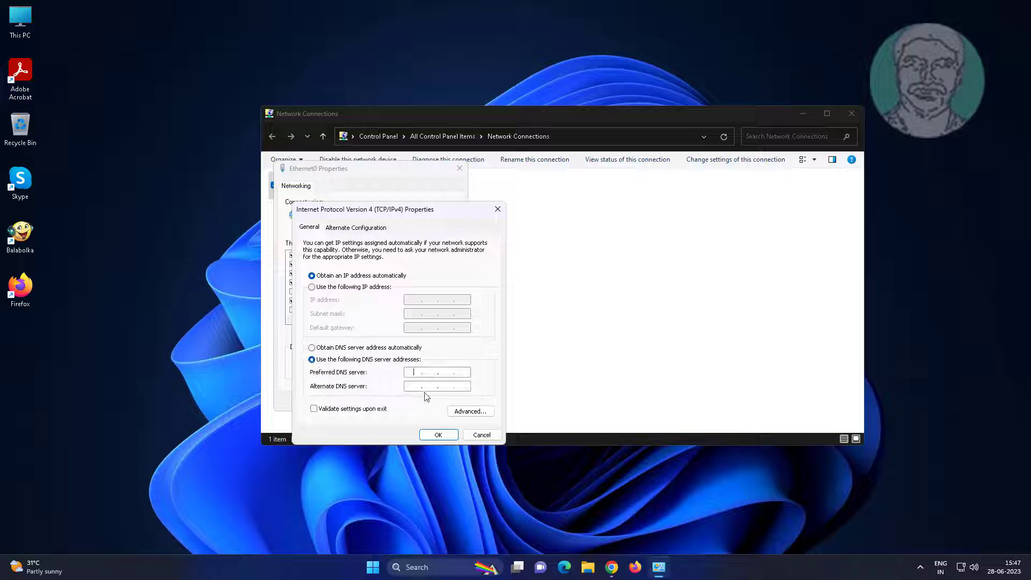
pyautogui.click(416, 373)
pyautogui.write('8.8.8')
pyautogui.click(412, 388)
pyautogui.write('8.8.4.4')
pyautogui.click(435, 435)
pyautogui.click(403, 401)
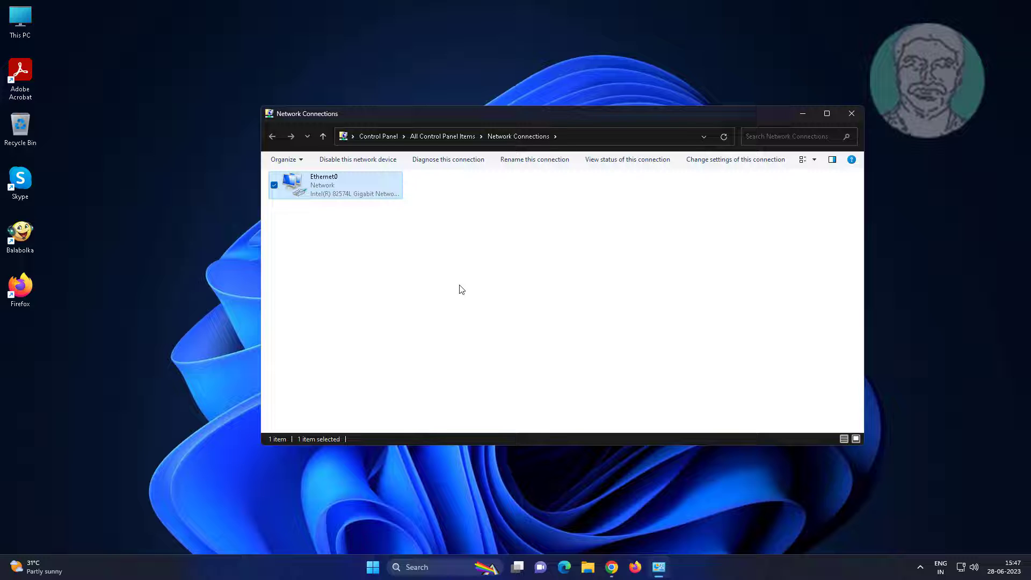
pyautogui.moveTo(849, 117); pyautogui.dragTo(864, 105)
pyautogui.click(865, 105)
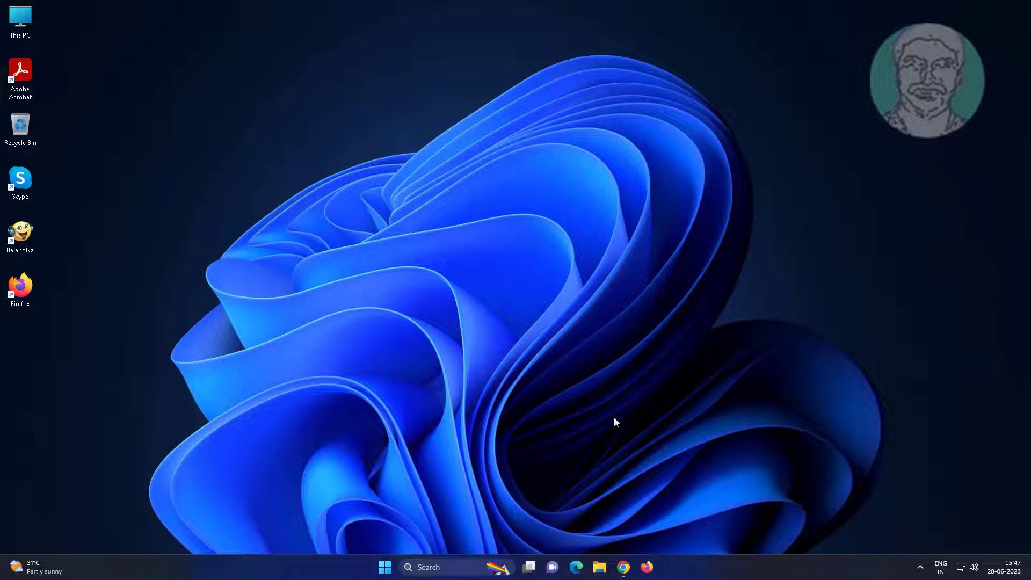
# Step: Switch to Chrome to check the easeus.com page, hide the error details, and minimize the browser
pyautogui.click(623, 568)
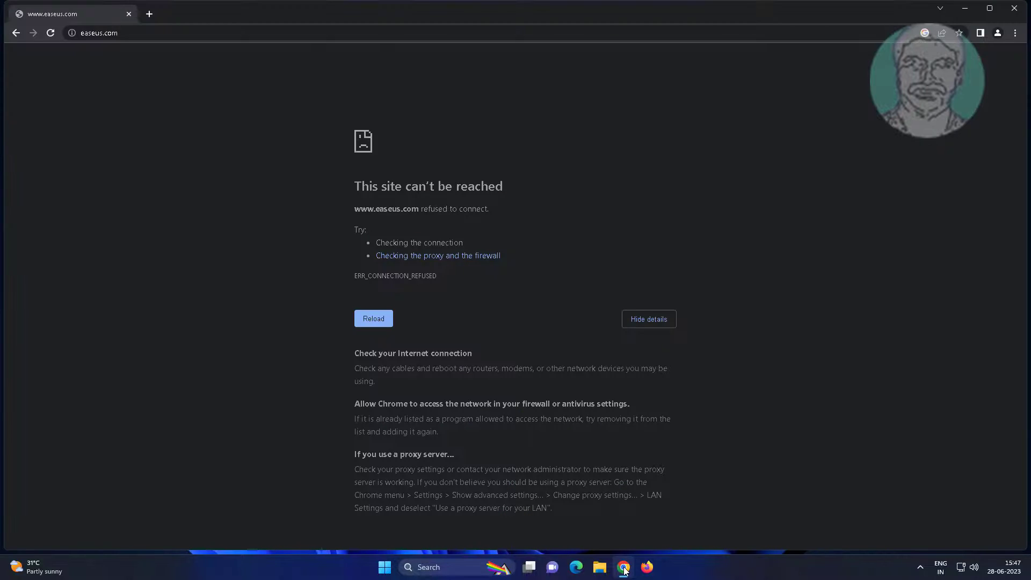
pyautogui.click(649, 319)
pyautogui.click(966, 8)
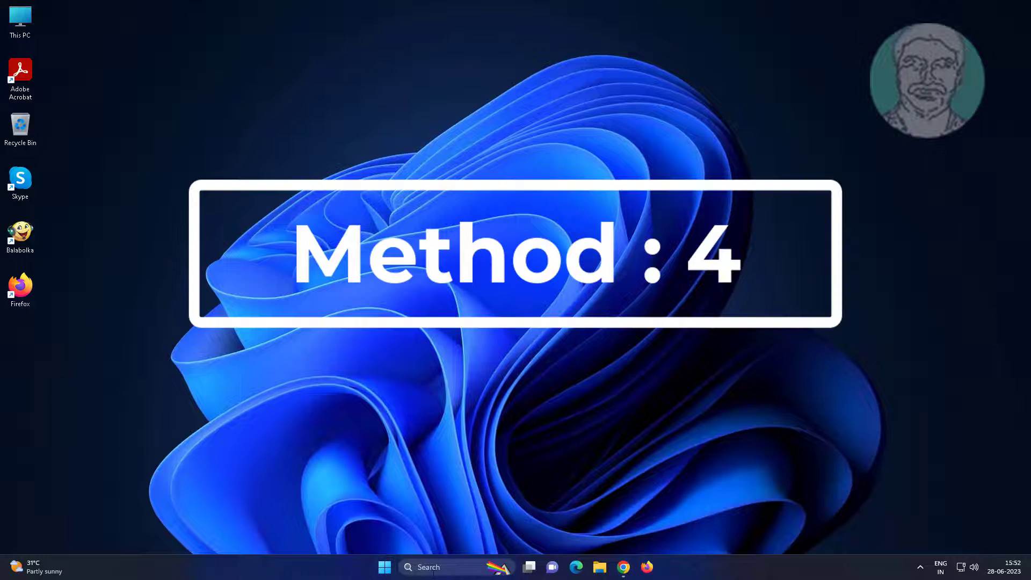
# Step: Find Notepad through Windows search, run it as administrator, and allow it to make changes to the device
pyautogui.click(434, 572)
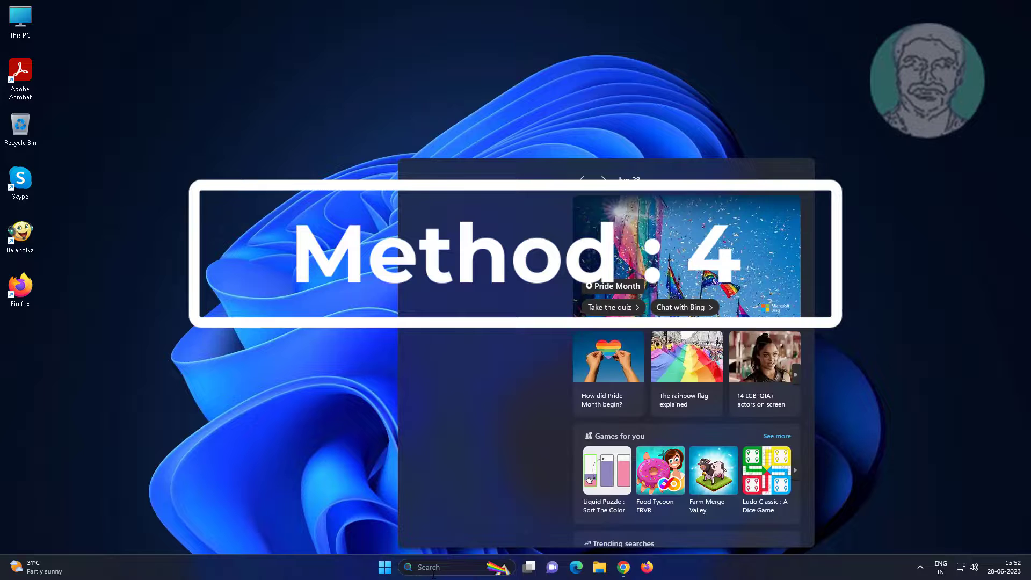
pyautogui.write('no')
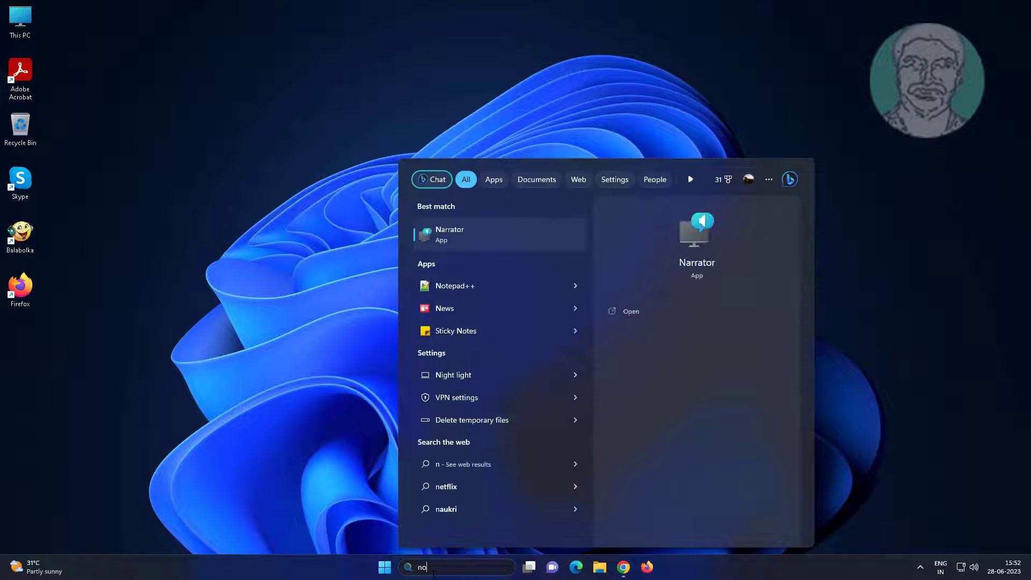
pyautogui.write('tepad++pad')
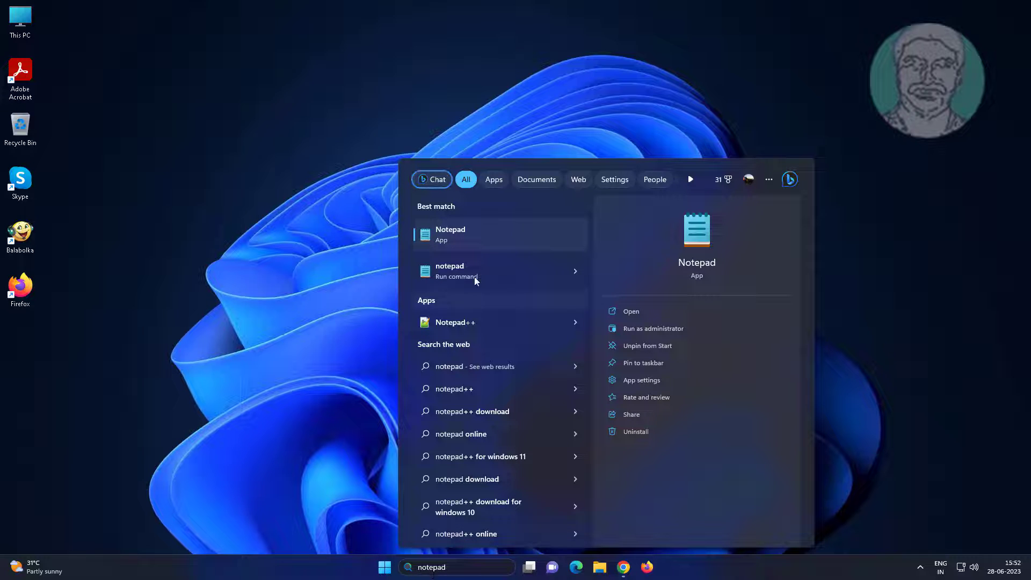
pyautogui.rightClick(454, 235)
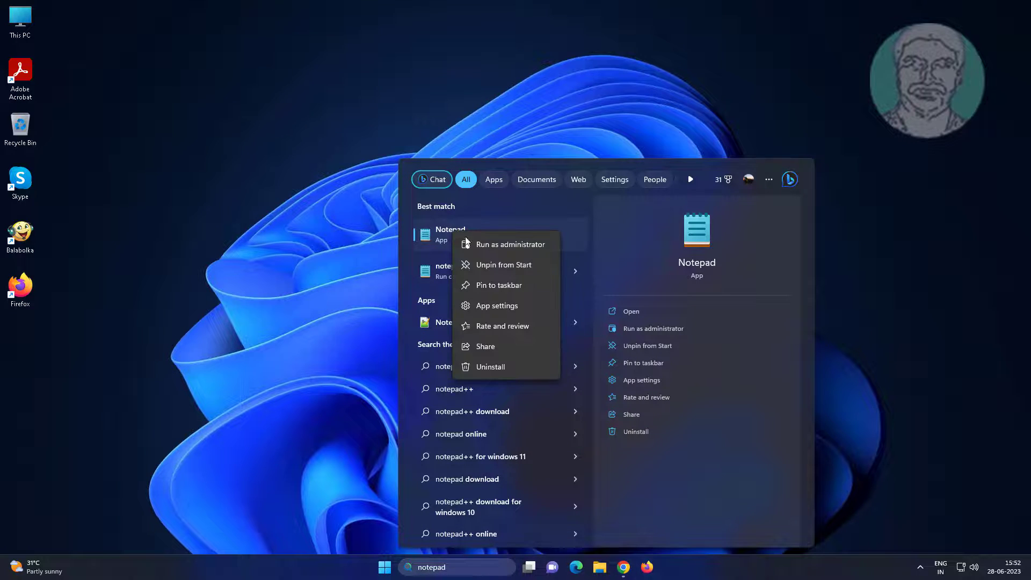
pyautogui.click(500, 244)
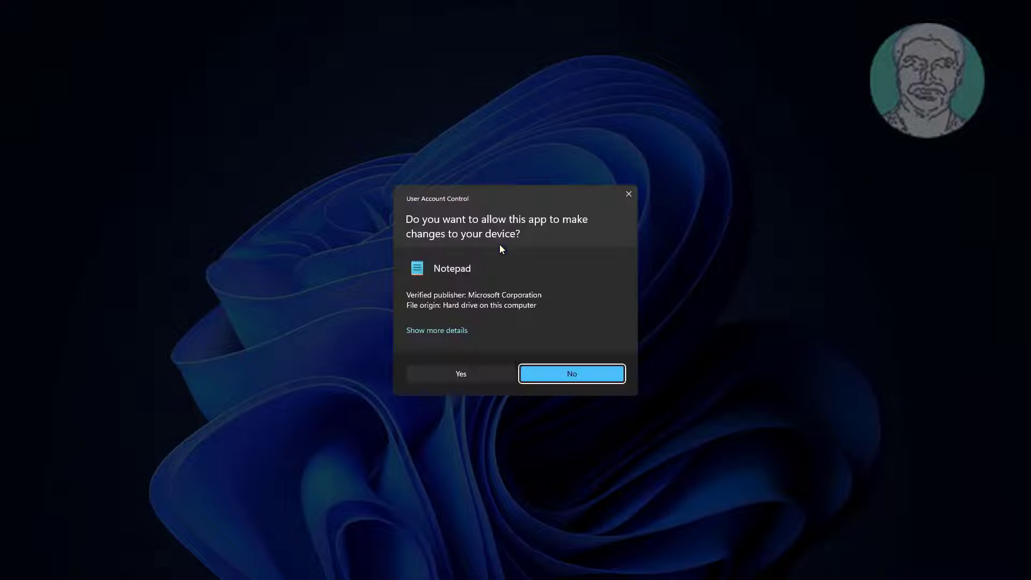
pyautogui.click(491, 371)
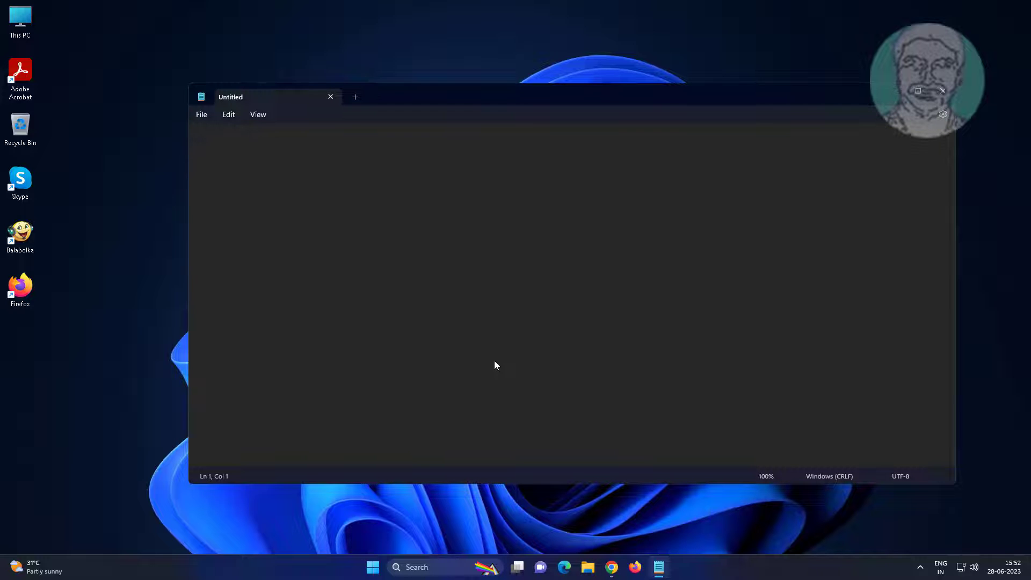
# Step: Start opening a file in Notepad and browse to the Windows folder on Local Disk (C:)
pyautogui.click(202, 118)
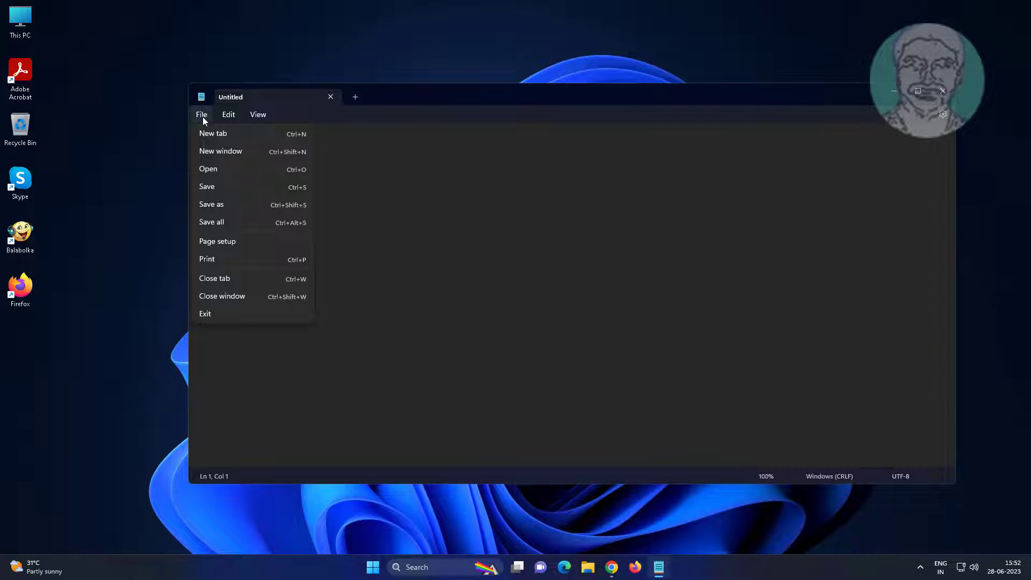
pyautogui.click(230, 171)
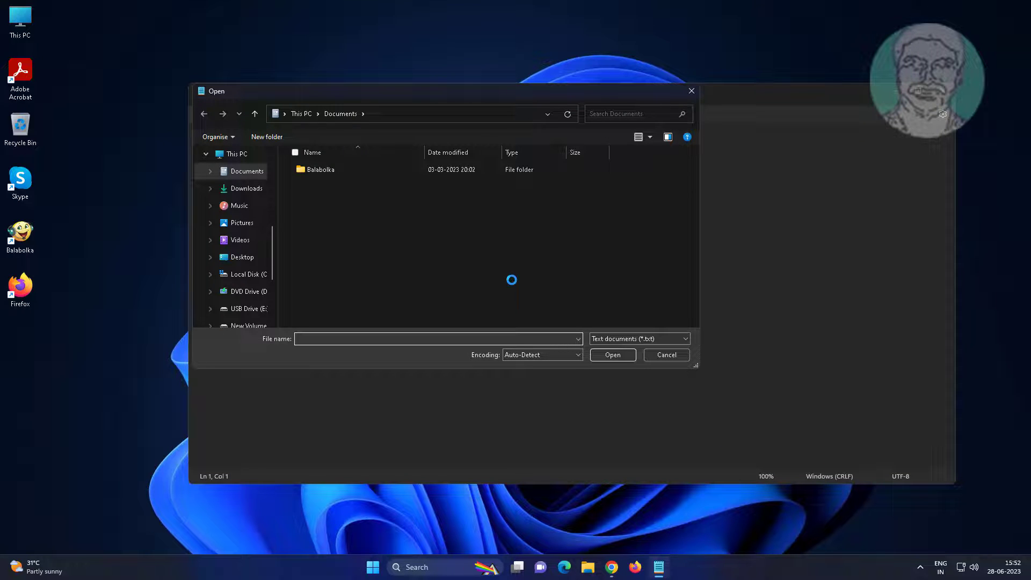
pyautogui.click(254, 278)
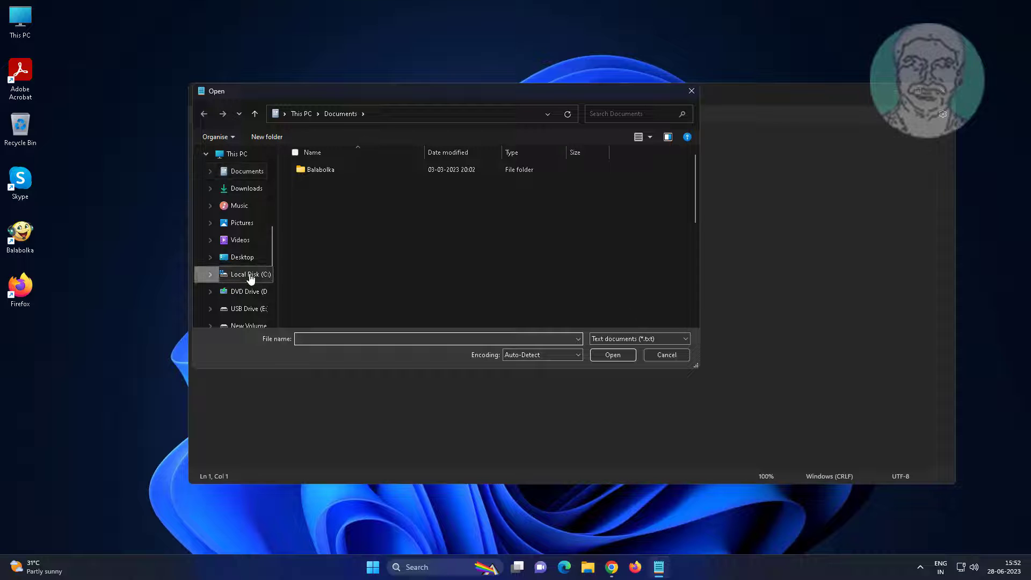
pyautogui.click(310, 273)
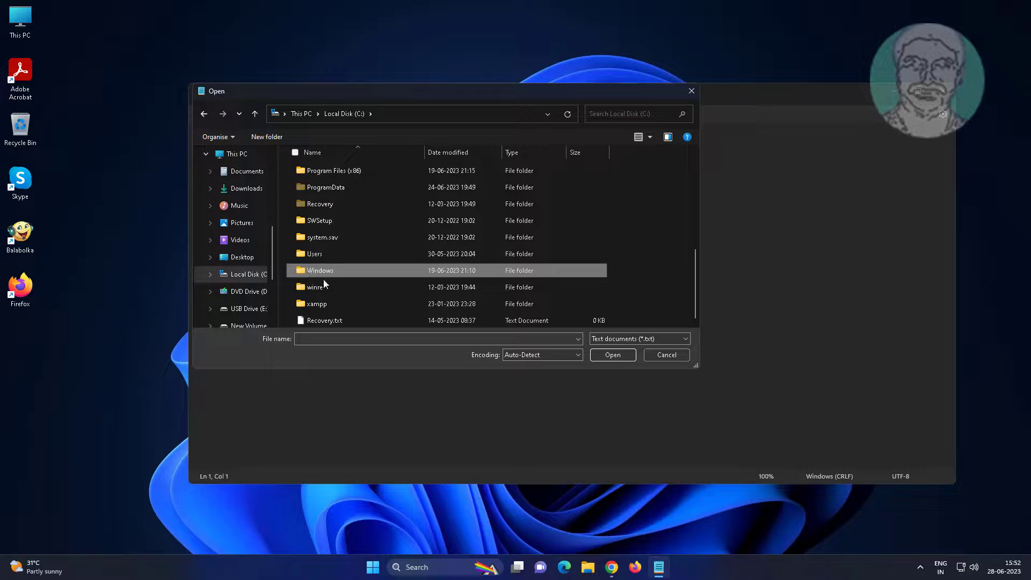
pyautogui.doubleClick(322, 271)
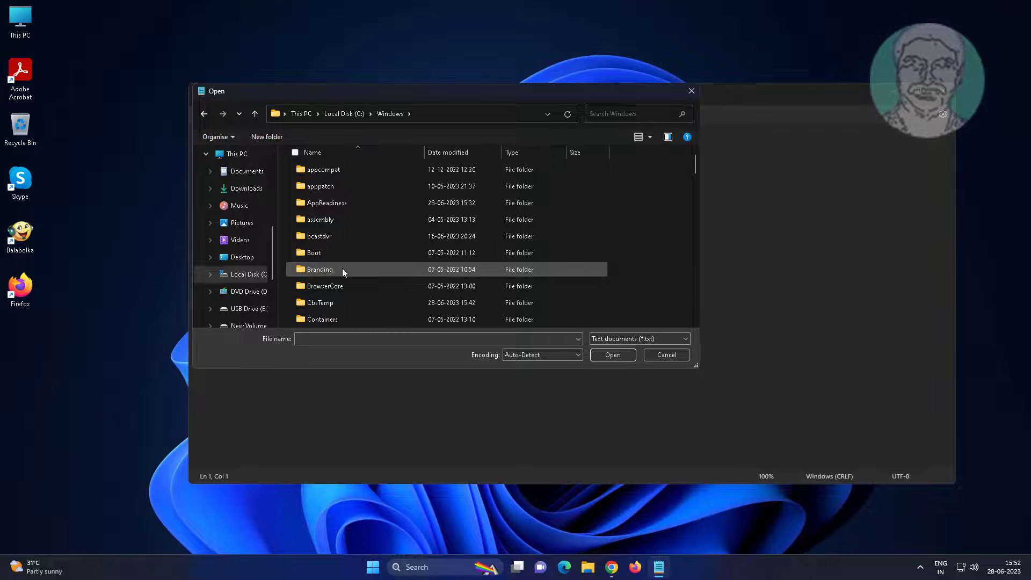
# Step: Browse from the Windows folder into System32\drivers\etc
pyautogui.press('s')
pyautogui.scroll(-1, 368, 285)
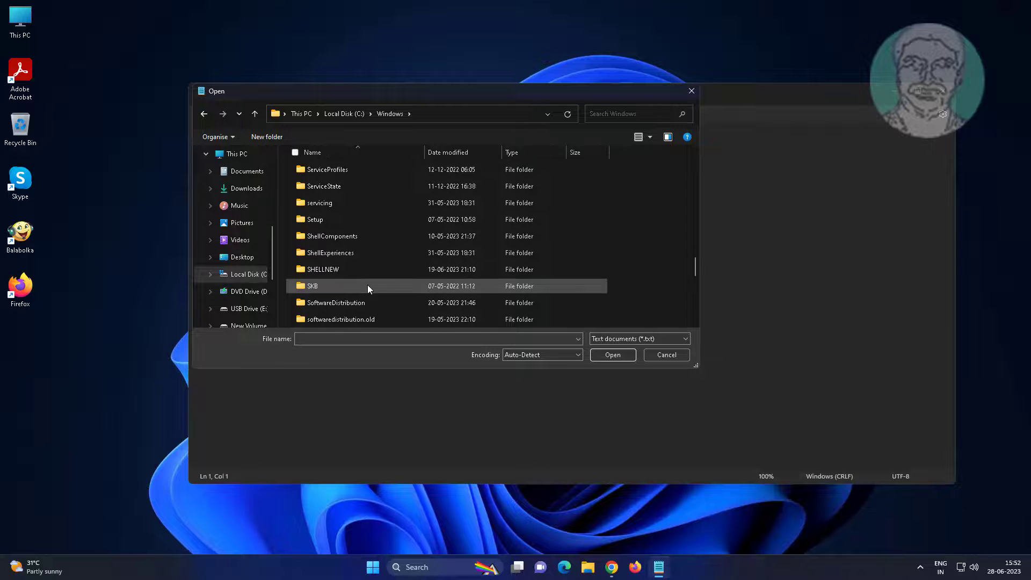
pyautogui.press('s')
pyautogui.press('s')
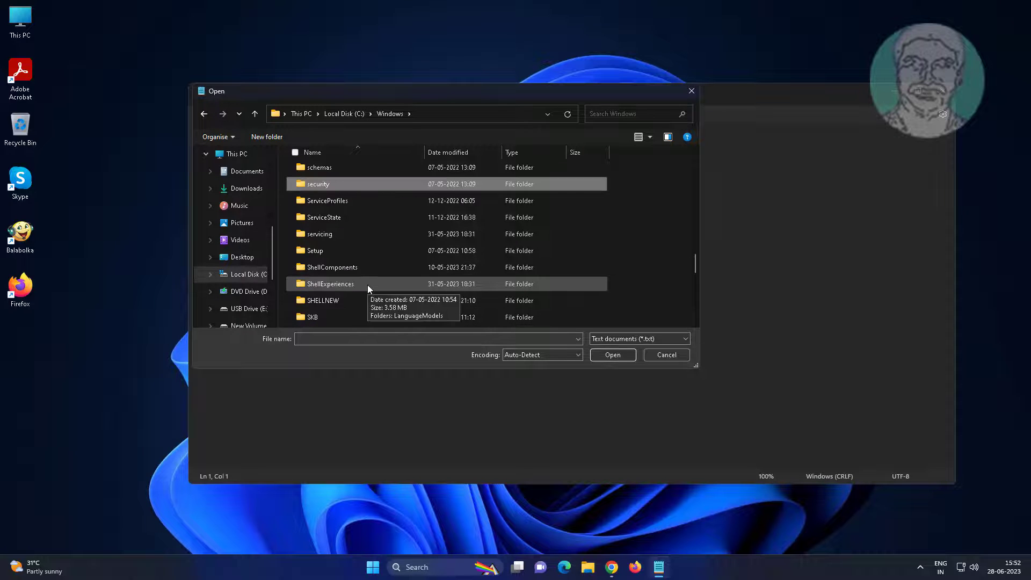
pyautogui.scroll(-4, 367, 285)
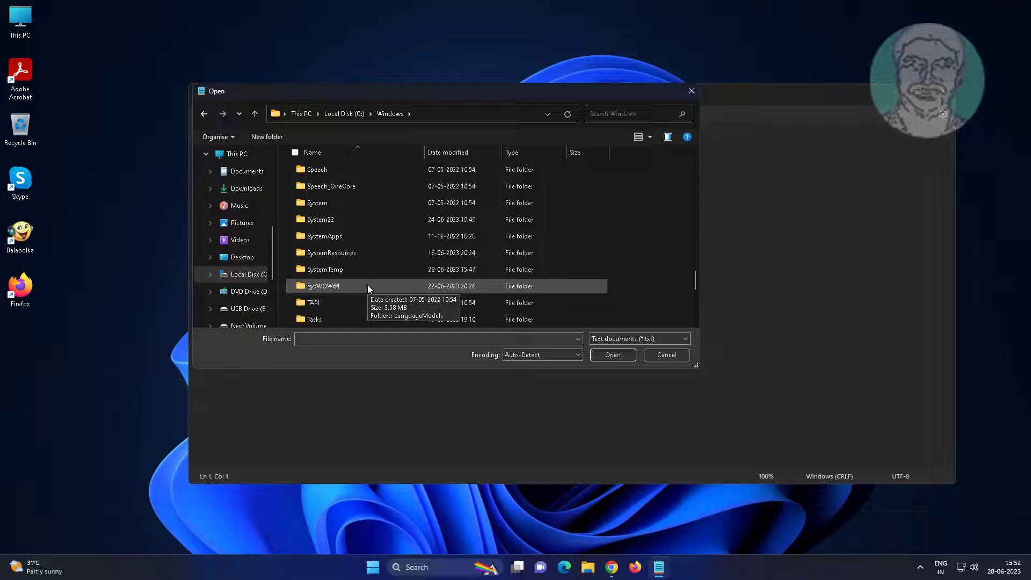
pyautogui.doubleClick(334, 220)
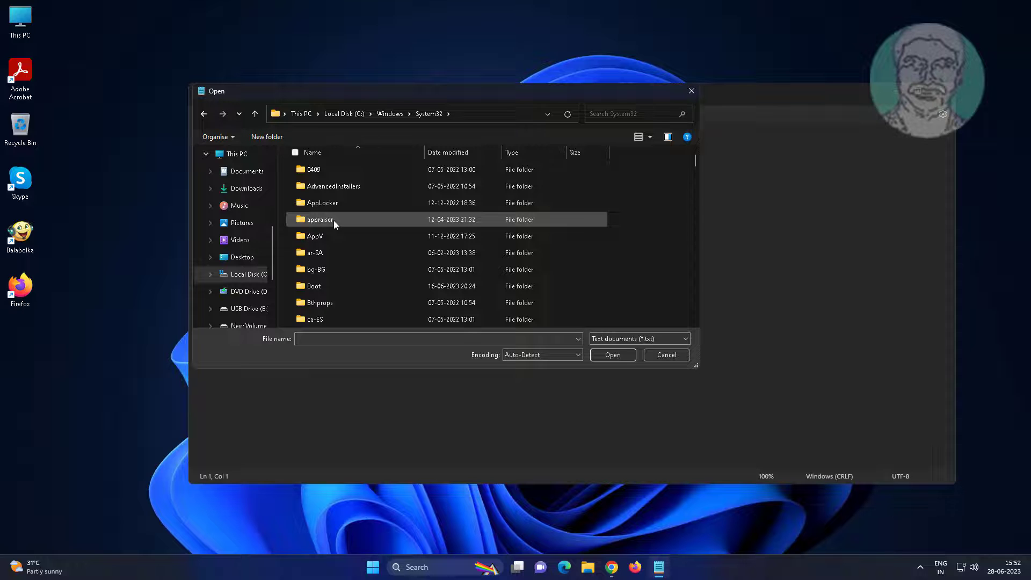
pyautogui.press('d')
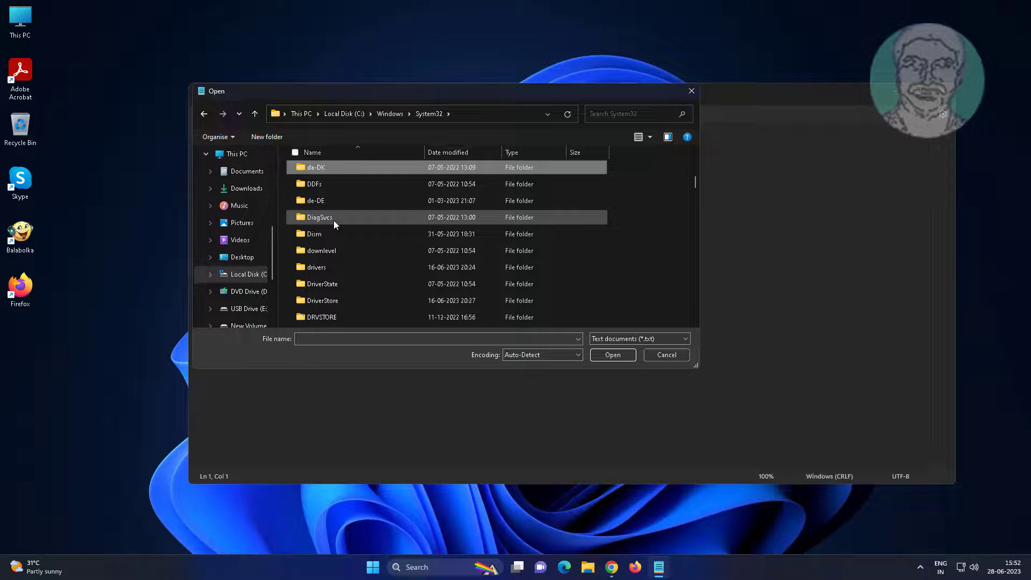
pyautogui.doubleClick(323, 267)
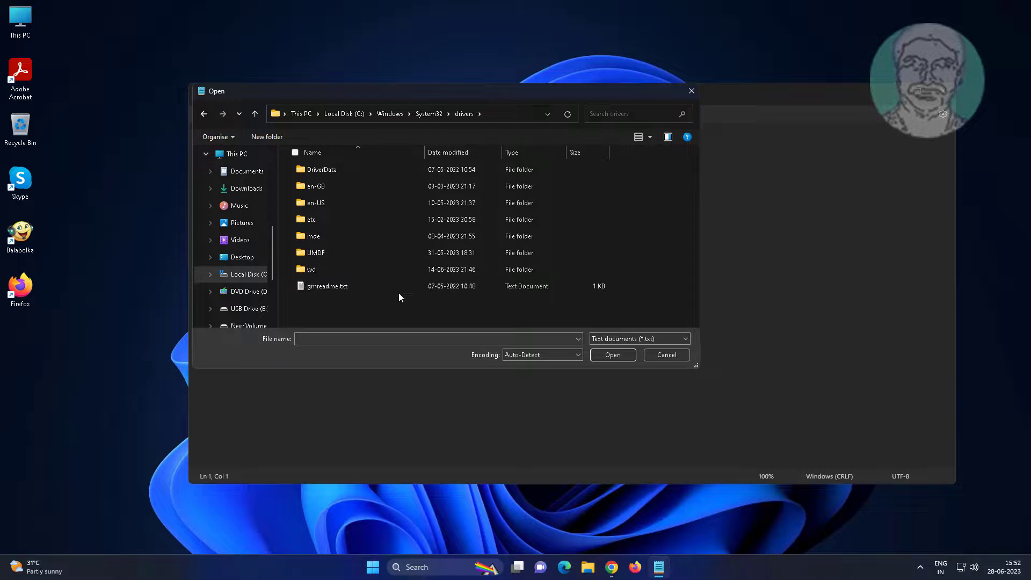
pyautogui.doubleClick(319, 217)
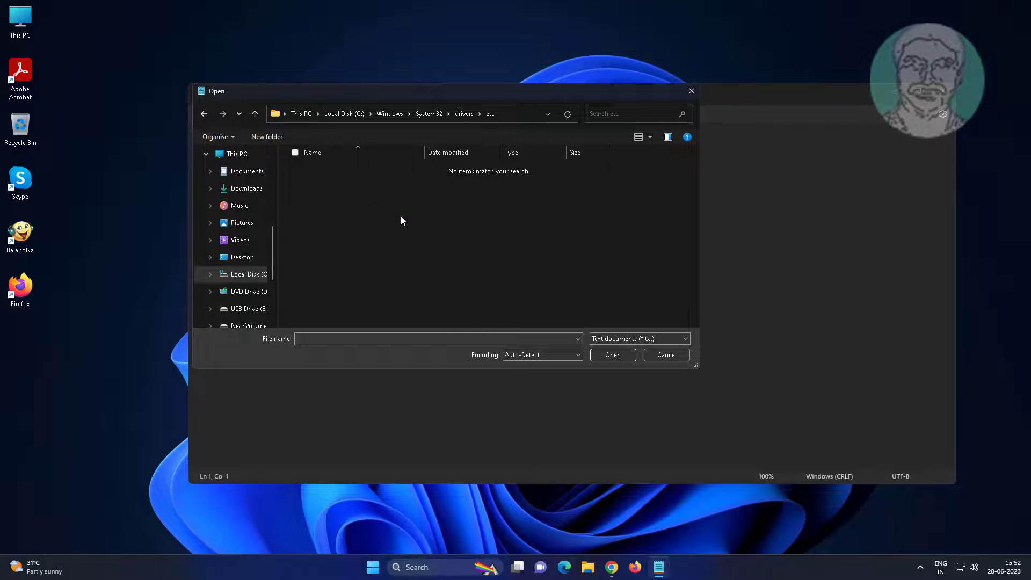
# Step: Show all file types in the etc folder and open the hosts file
pyautogui.click(578, 339)
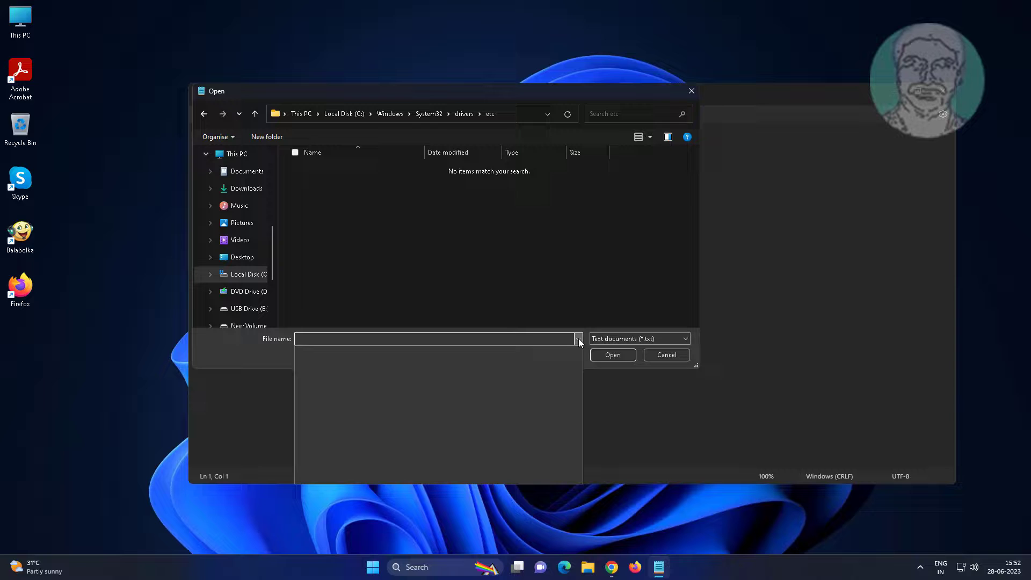
pyautogui.click(405, 340)
pyautogui.click(660, 339)
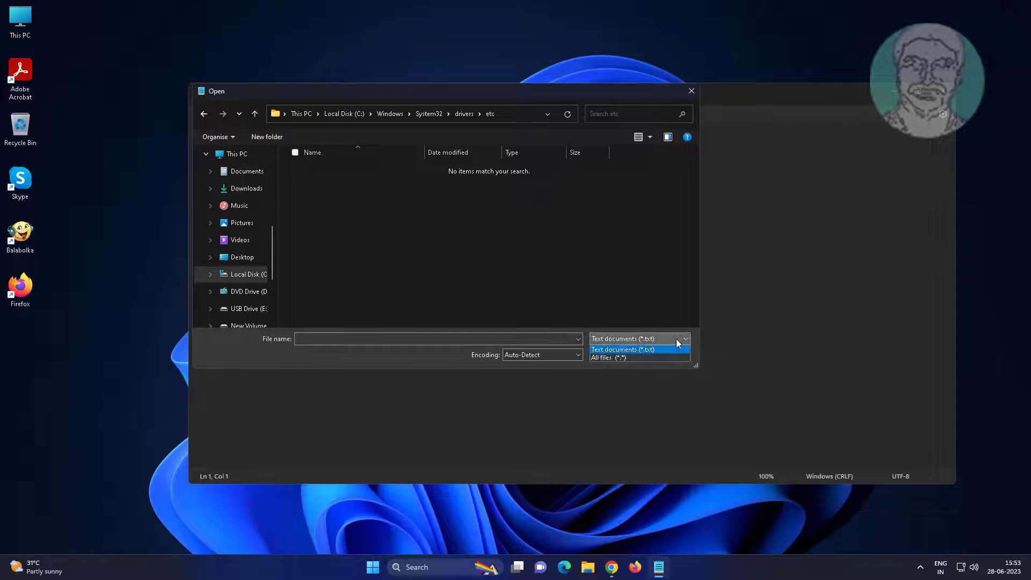
pyautogui.click(617, 358)
pyautogui.click(313, 171)
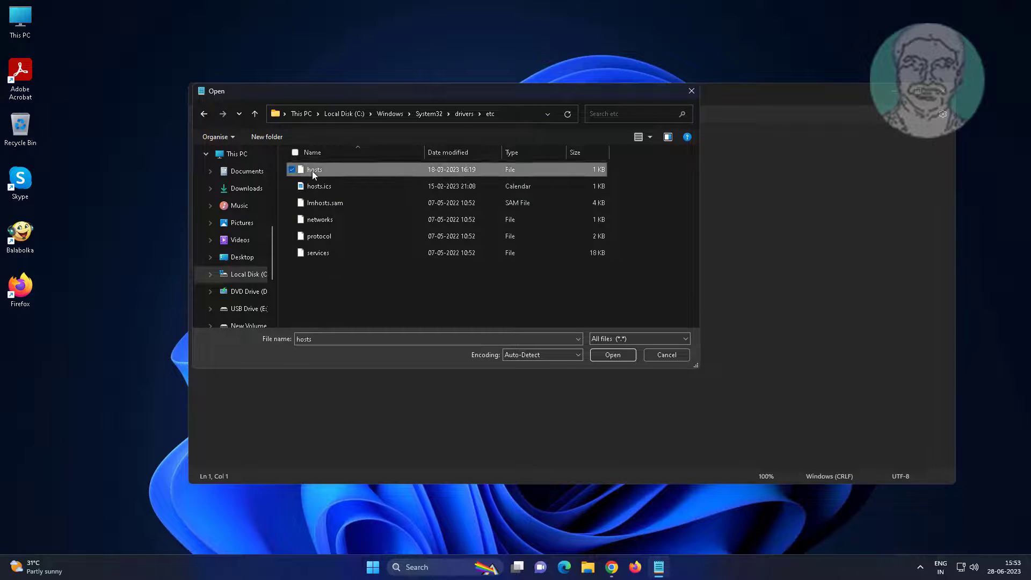
pyautogui.click(614, 354)
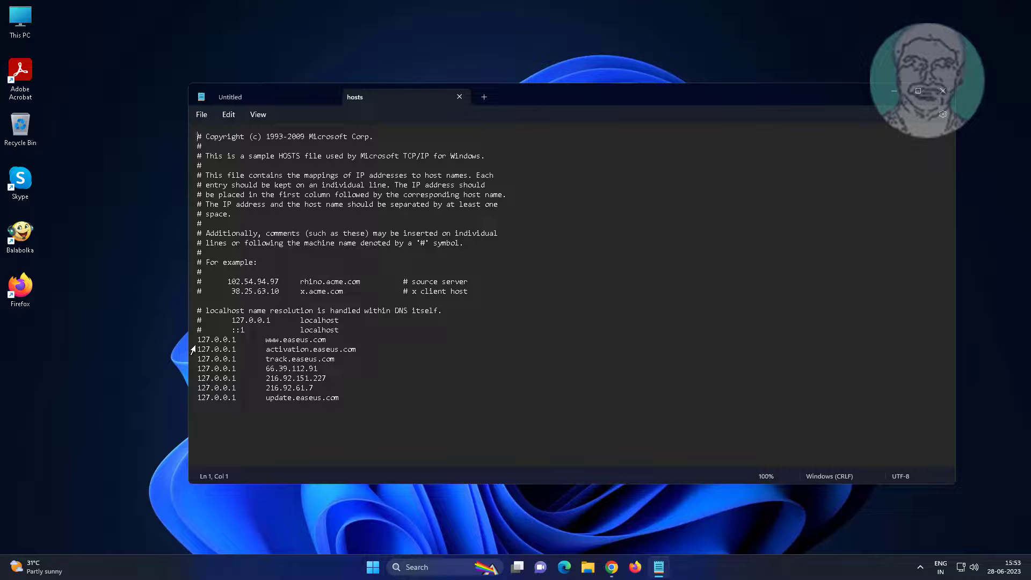
pyautogui.moveTo(198, 339); pyautogui.dragTo(442, 408)
pyautogui.press('Delete')
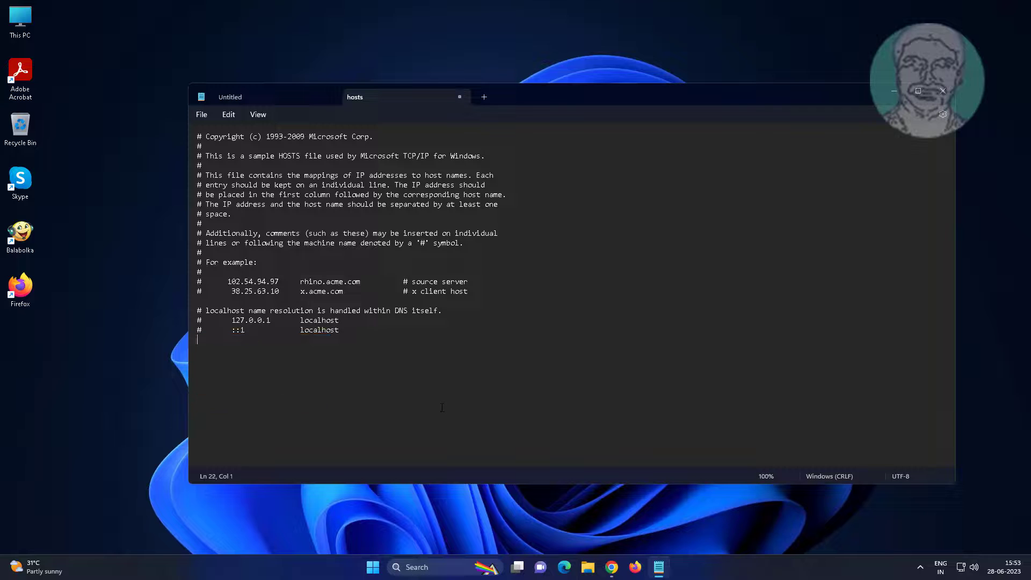
pyautogui.click(202, 115)
pyautogui.click(212, 187)
pyautogui.click(944, 93)
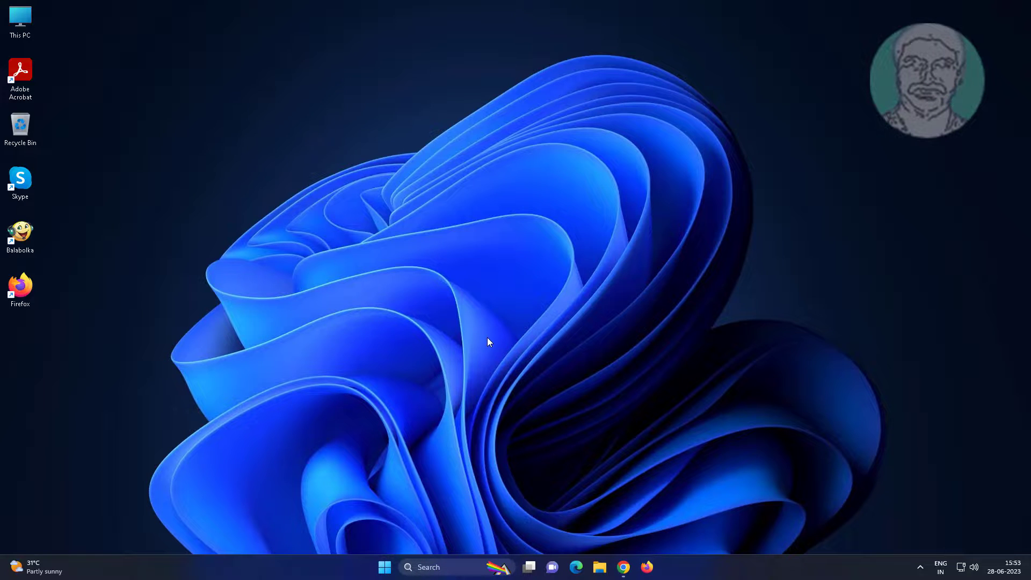
# Step: Switch to Chrome, reload easeus.com, and dismiss the site's notification request
pyautogui.click(623, 567)
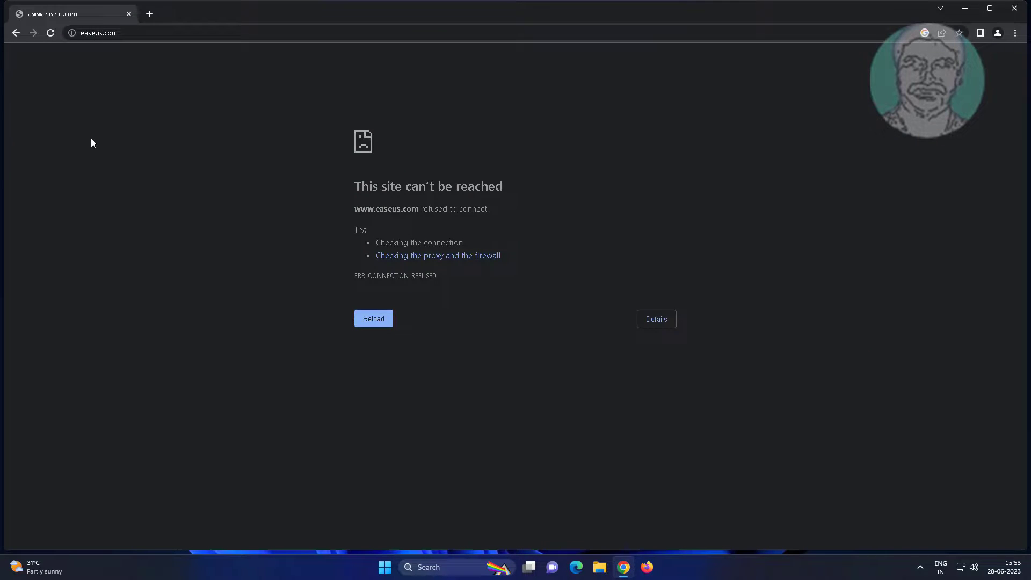
pyautogui.click(383, 322)
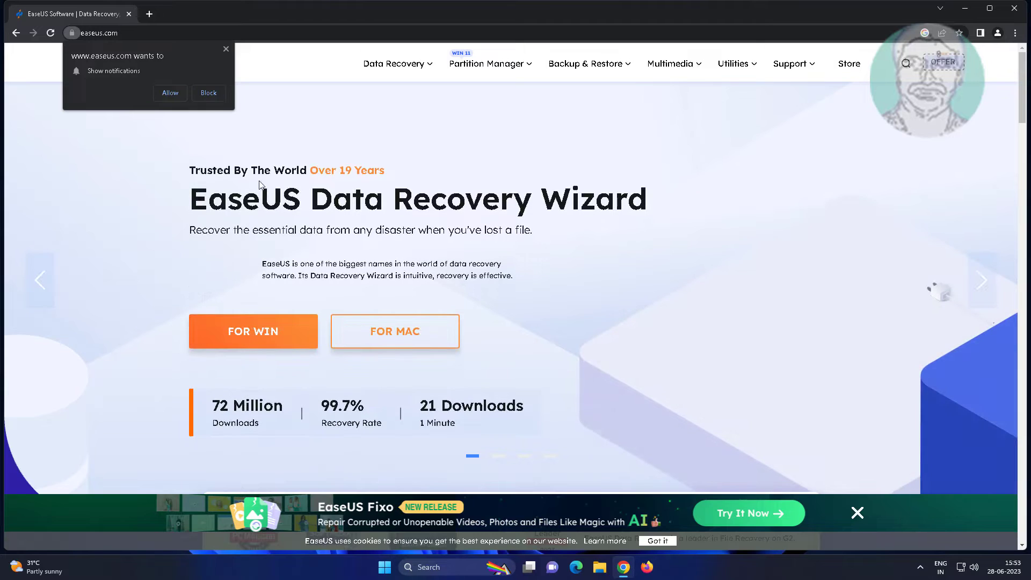
pyautogui.click(226, 49)
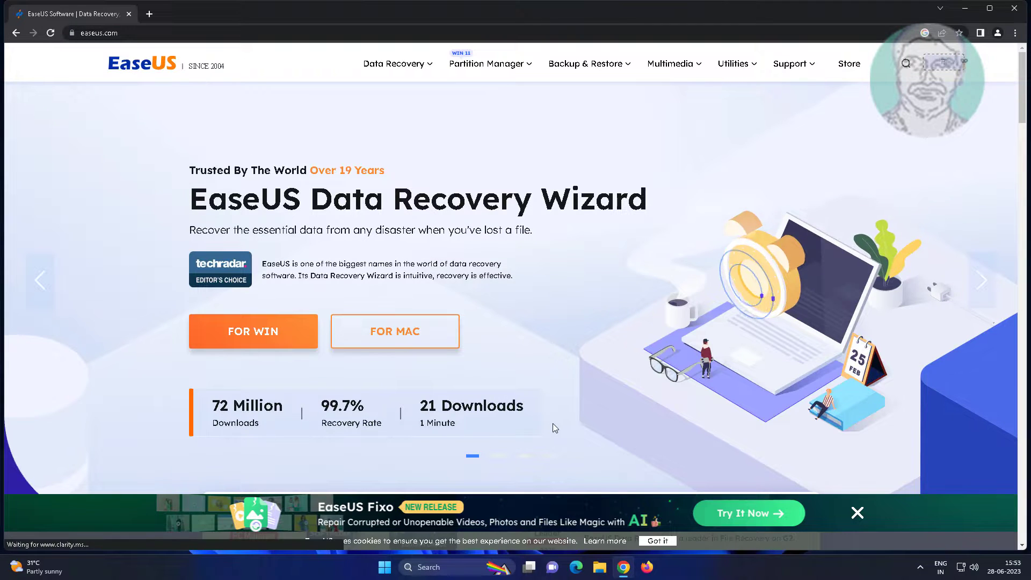
# Step: Look over the EaseUS homepage and close the browser
pyautogui.scroll(-3, 553, 423)
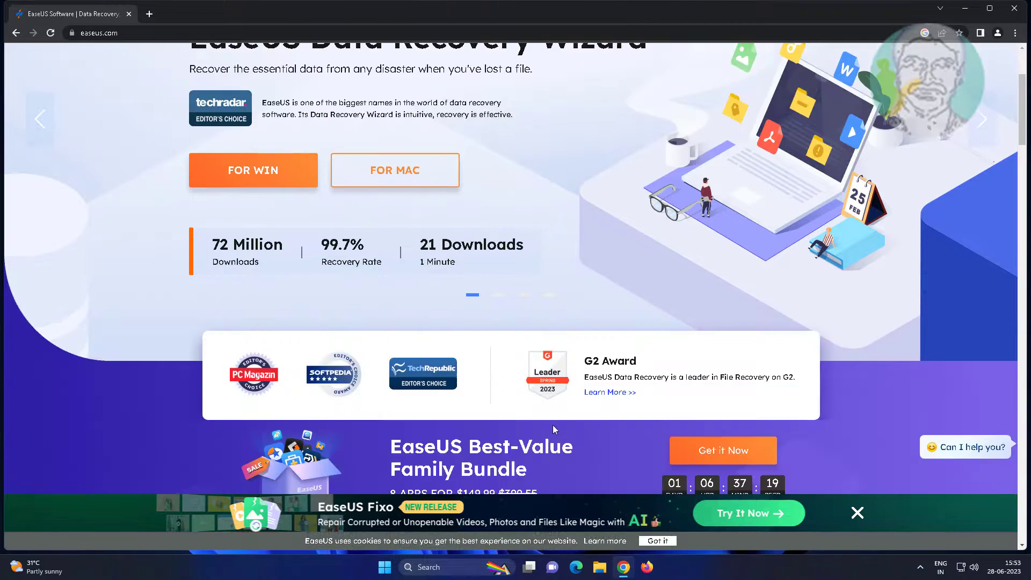
pyautogui.scroll(3, 552, 425)
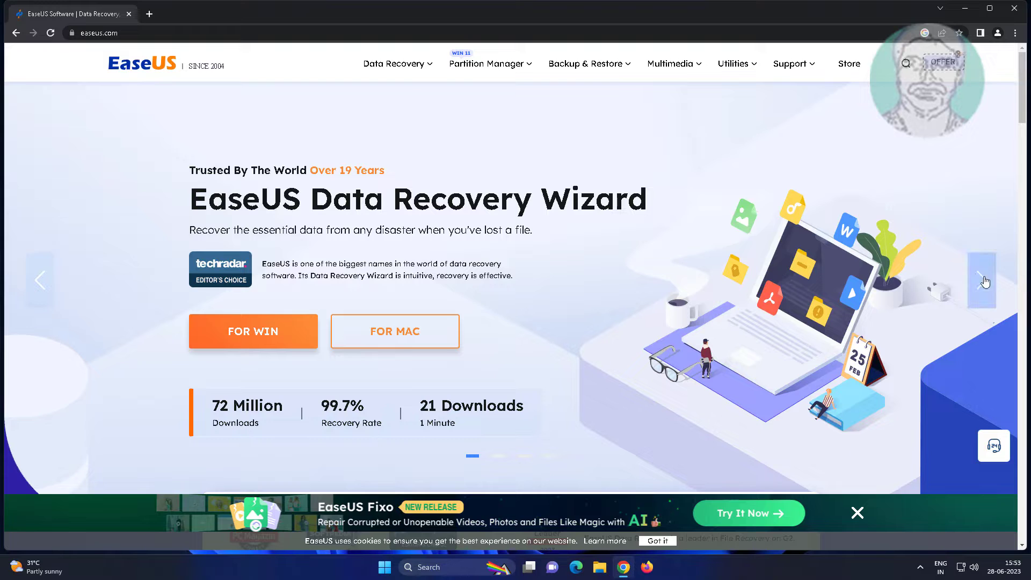
pyautogui.click(1015, 9)
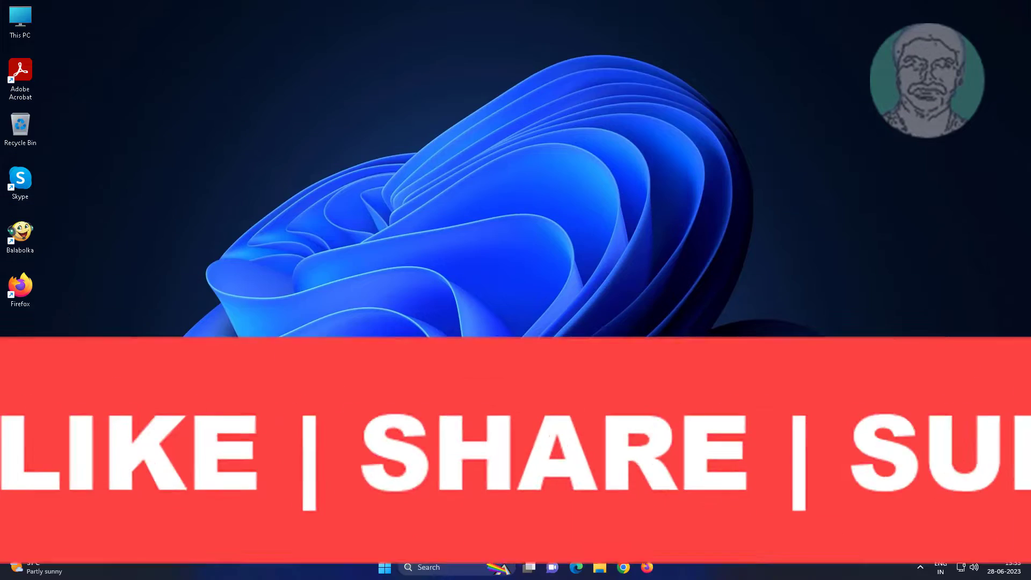